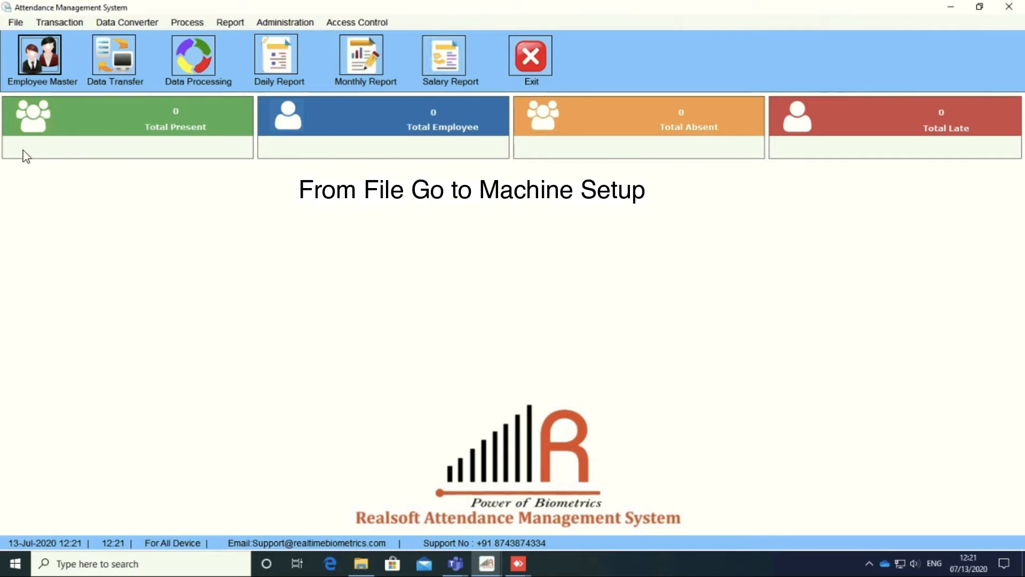
Step: Open the File menu to list Machine Setup and the other setup screens
click(13, 23)
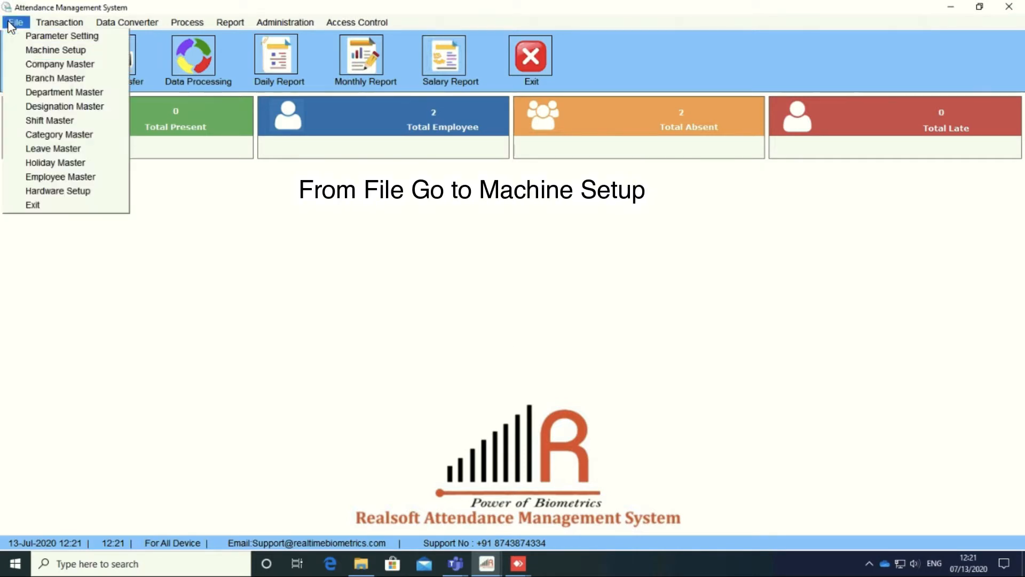
Step: Load device 1 in Machine Setup and check its serial number and IP 172.20.8.130
click(40, 52)
double_click(337, 223)
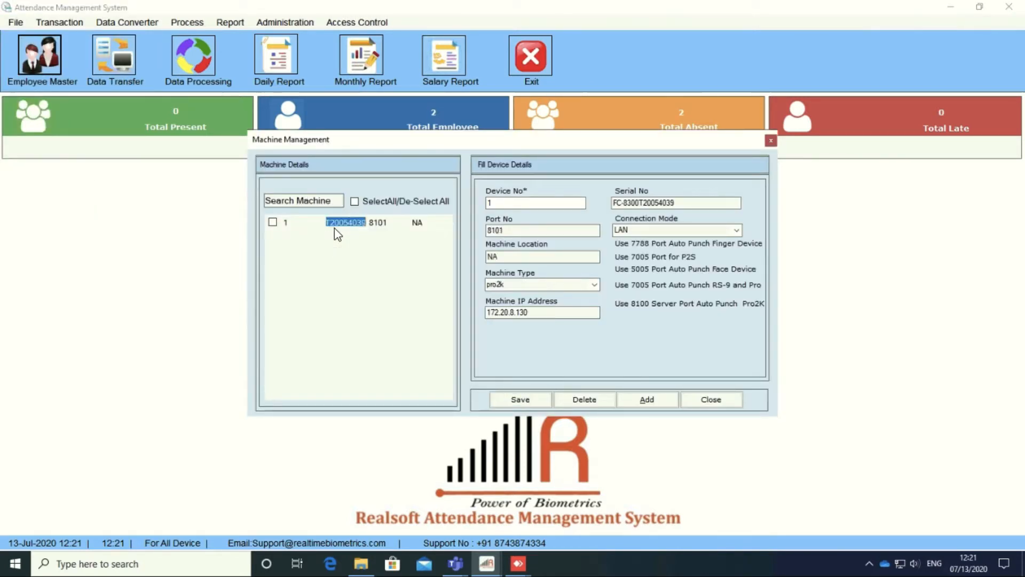
drag(690, 206, 463, 203)
key(ctrl+c)
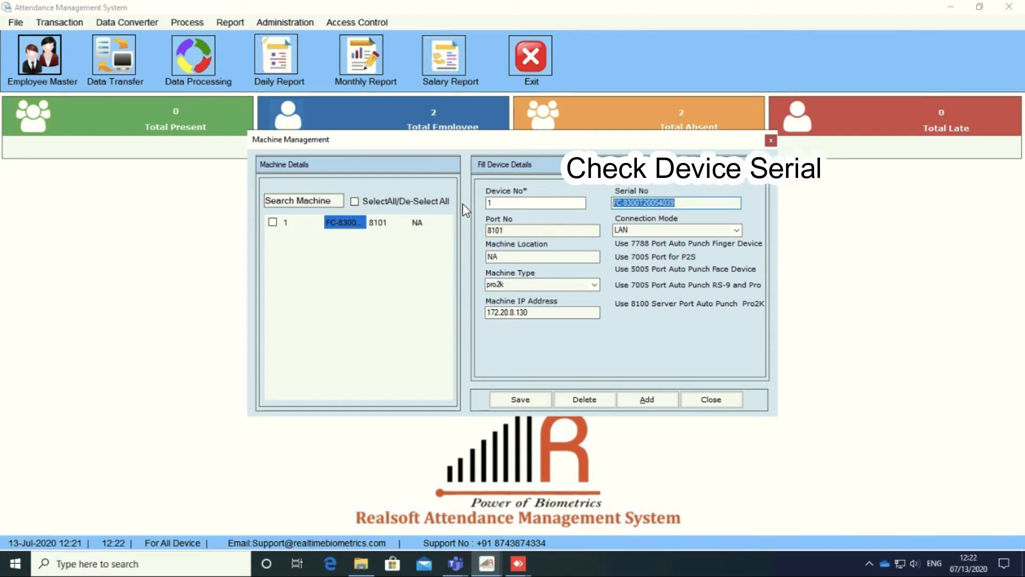
click(652, 204)
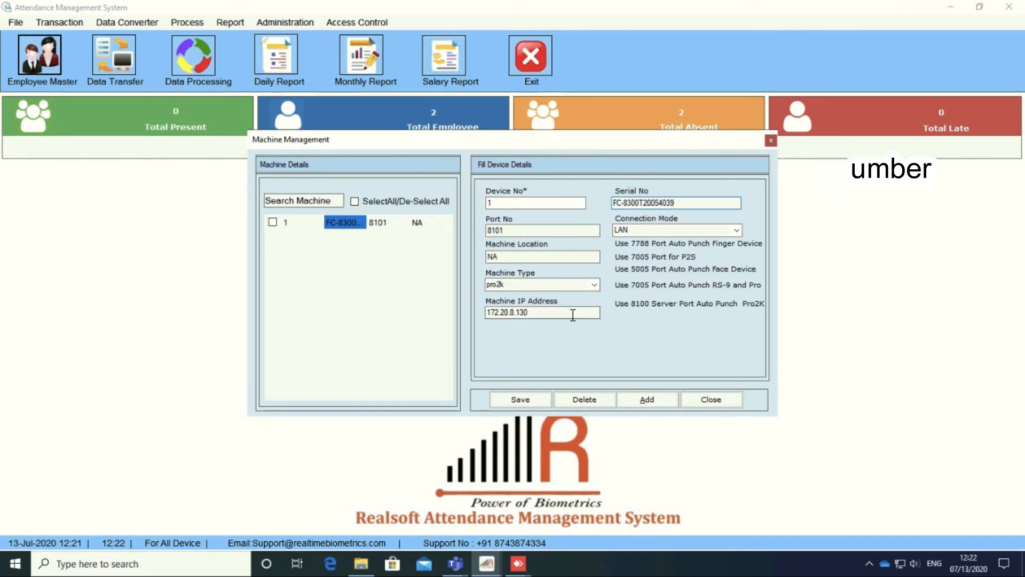
click(545, 315)
double_click(546, 315)
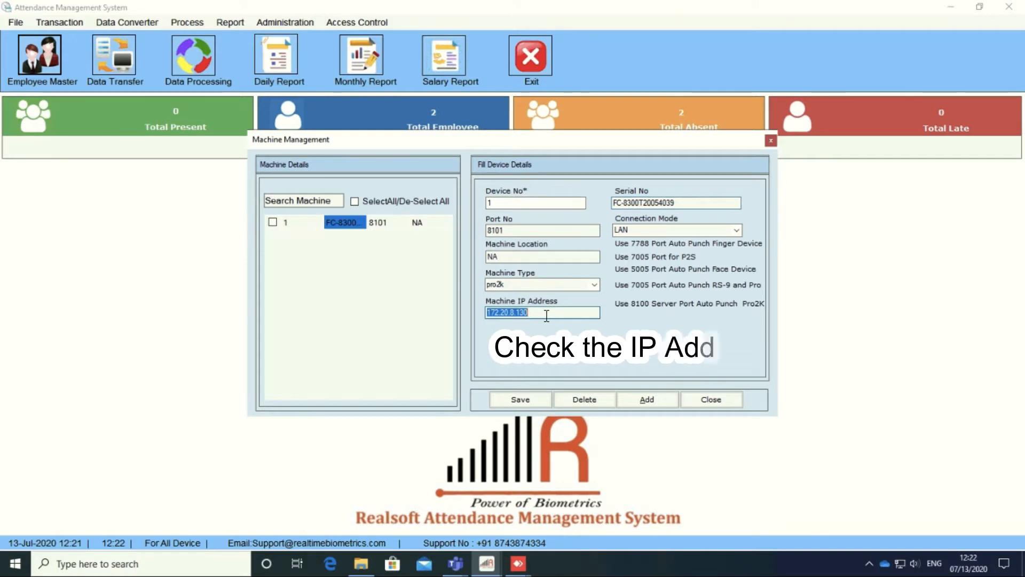
click(546, 315)
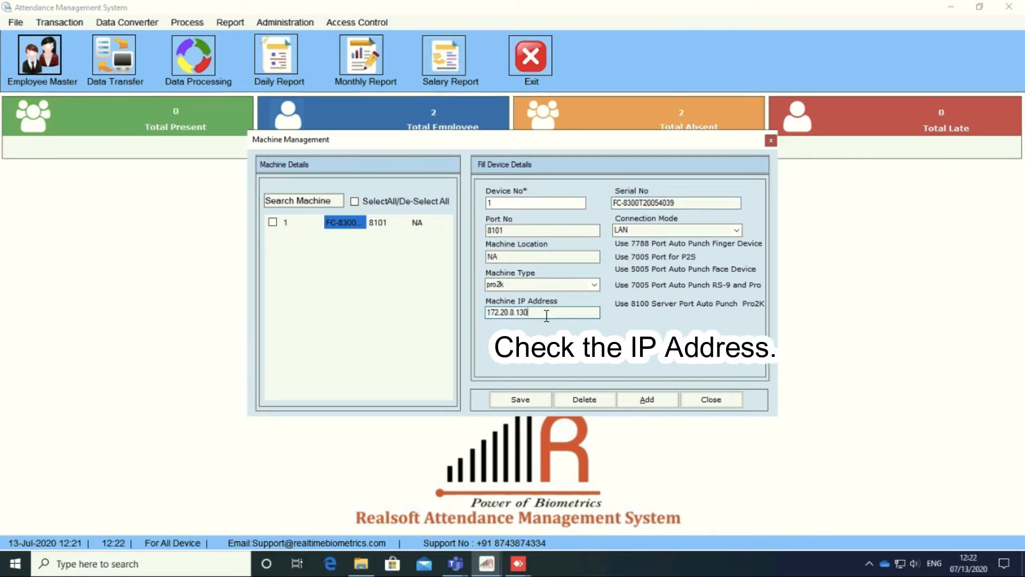
Step: Start a continuous ping to 172.20.8.130 (ping -t) and confirm the device replies
key(super+r)
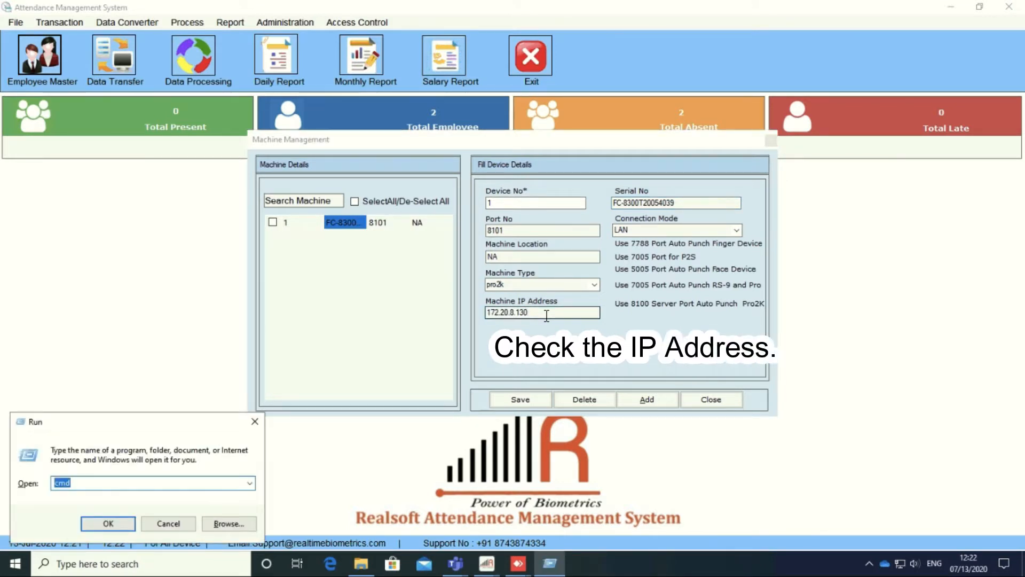
text(ping)
key(ctrl+v)
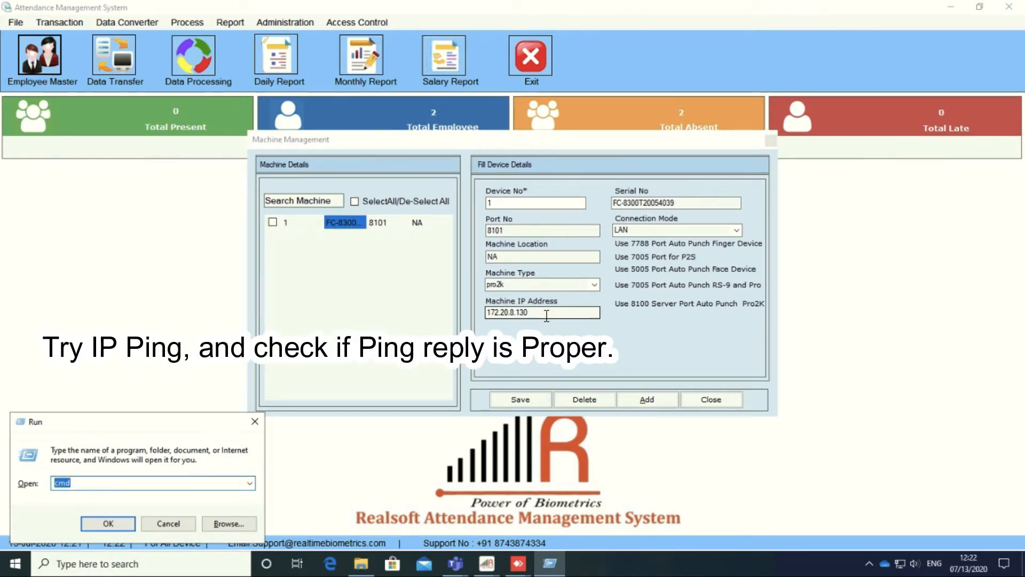
text(ping)
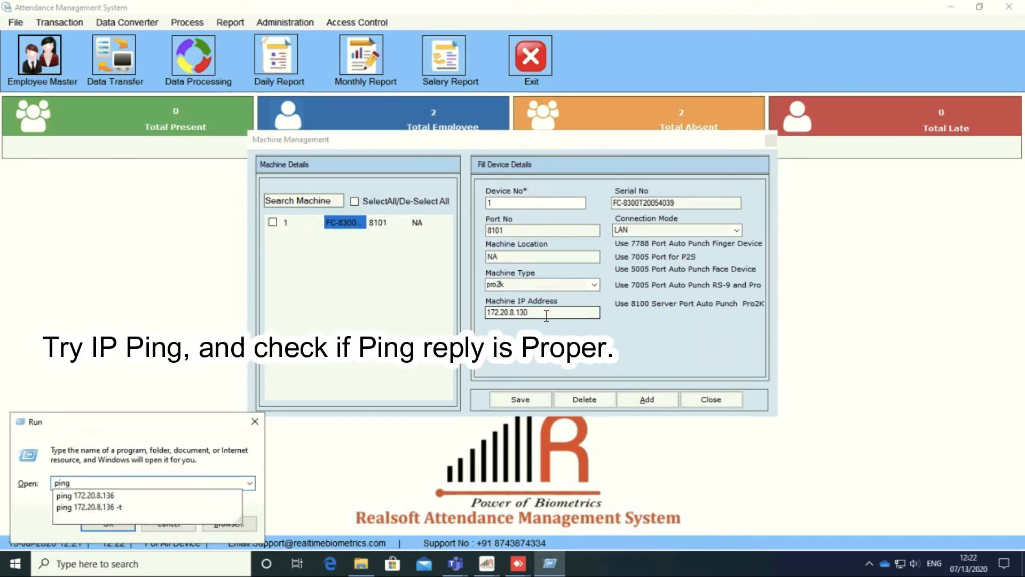
text( 172.20.8.130 -t)
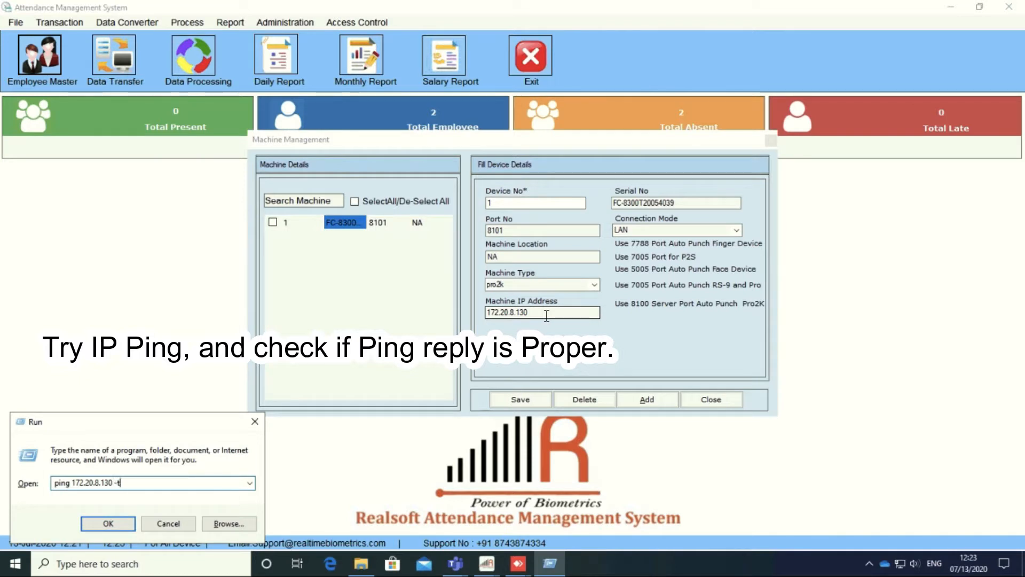
key(Return)
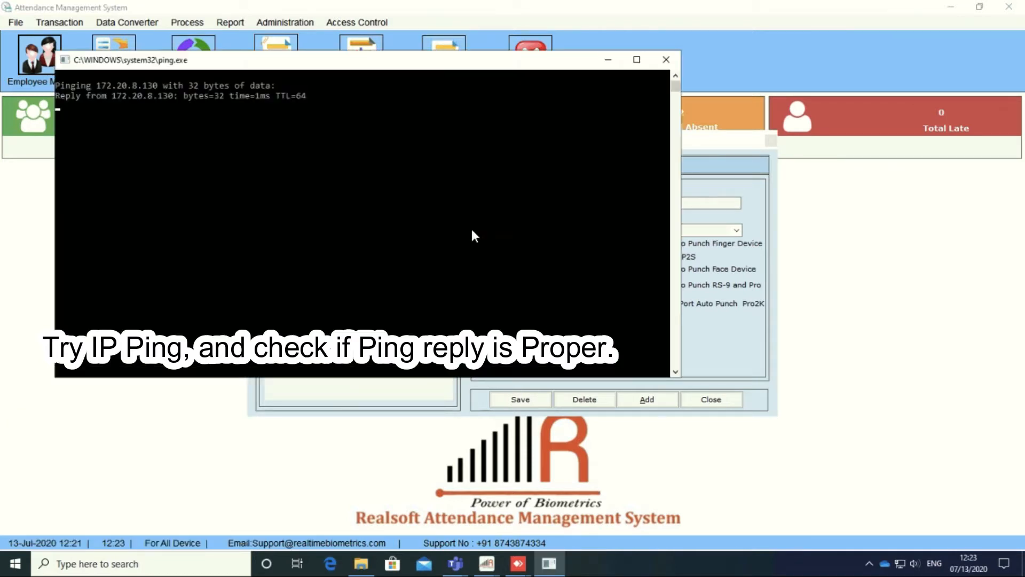
Step: Save device 1 with machine type pro2k, confirm the update, and close Machine Management
click(608, 60)
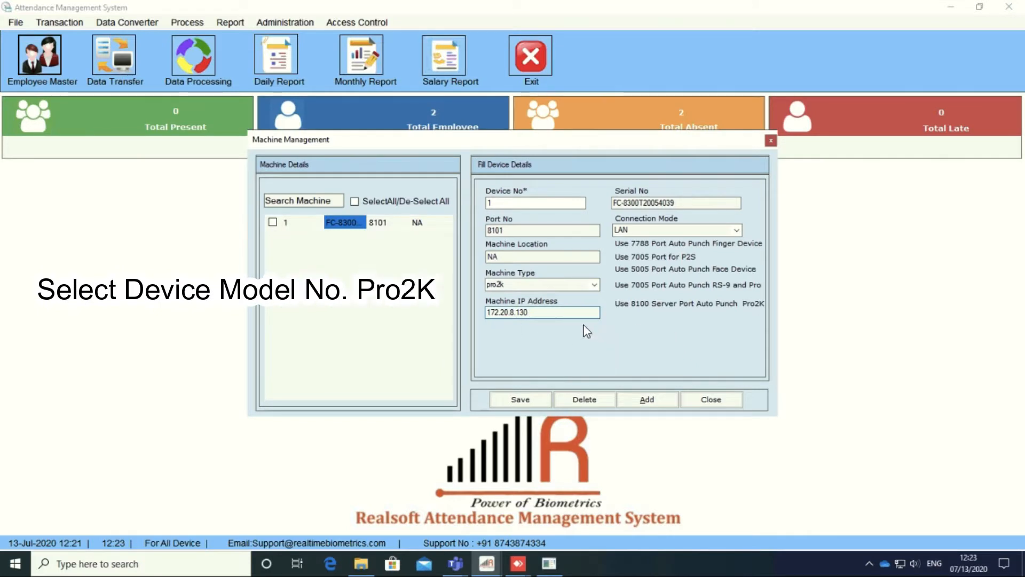
click(593, 287)
click(594, 287)
click(513, 399)
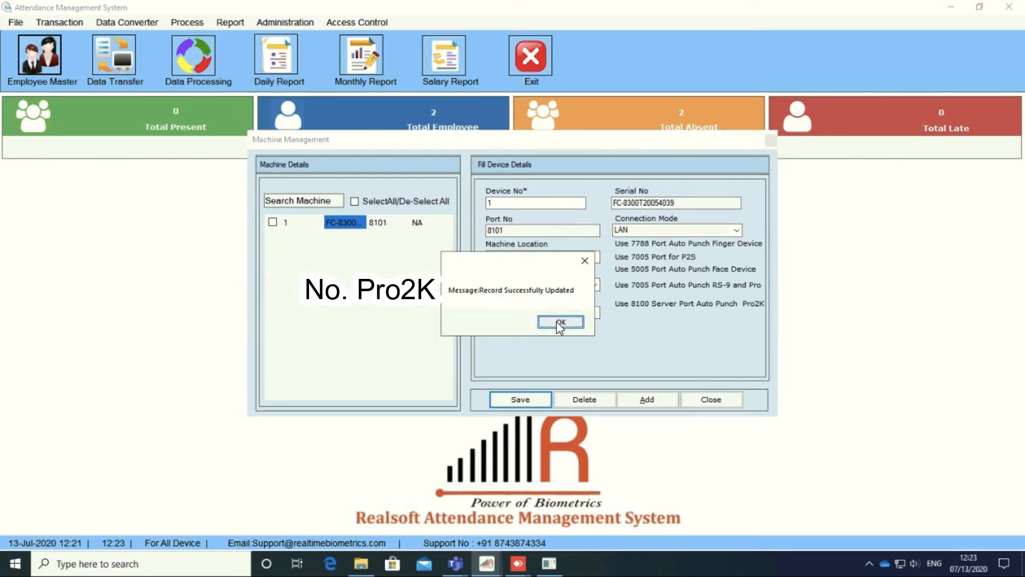
click(559, 322)
click(711, 399)
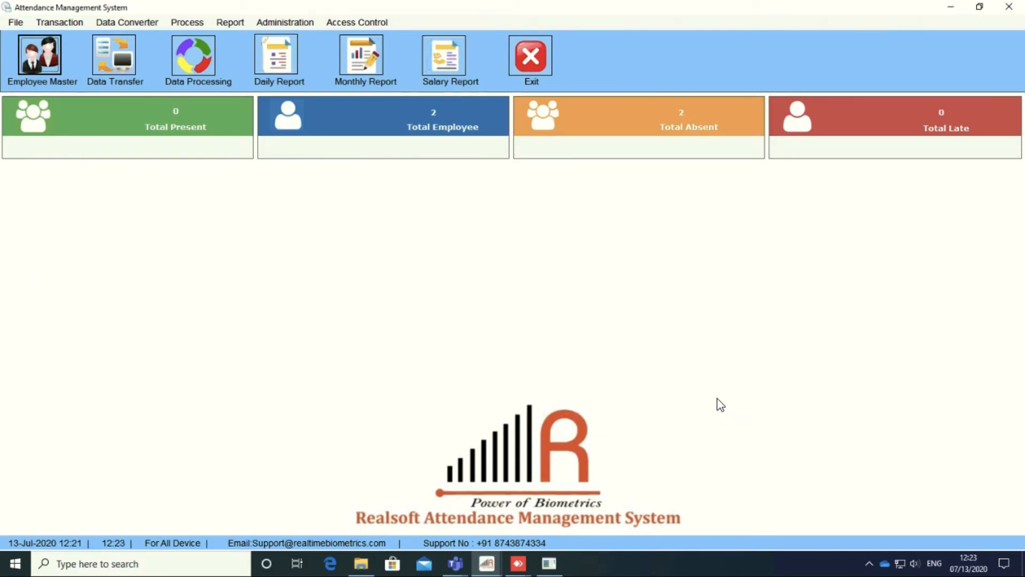
key(super+r)
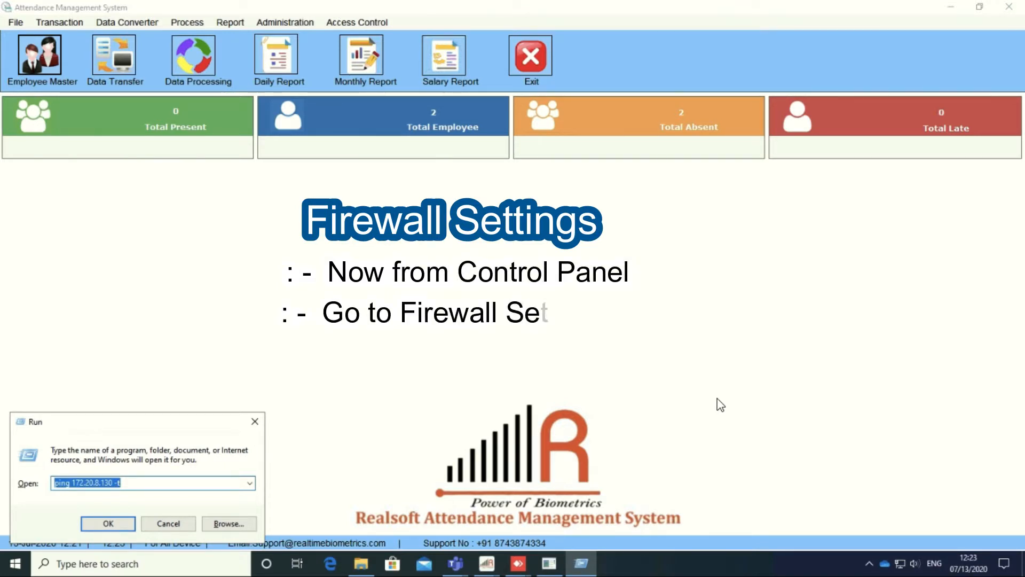
Step: Launch Control Panel by running 'control' from the Run box
text(con)
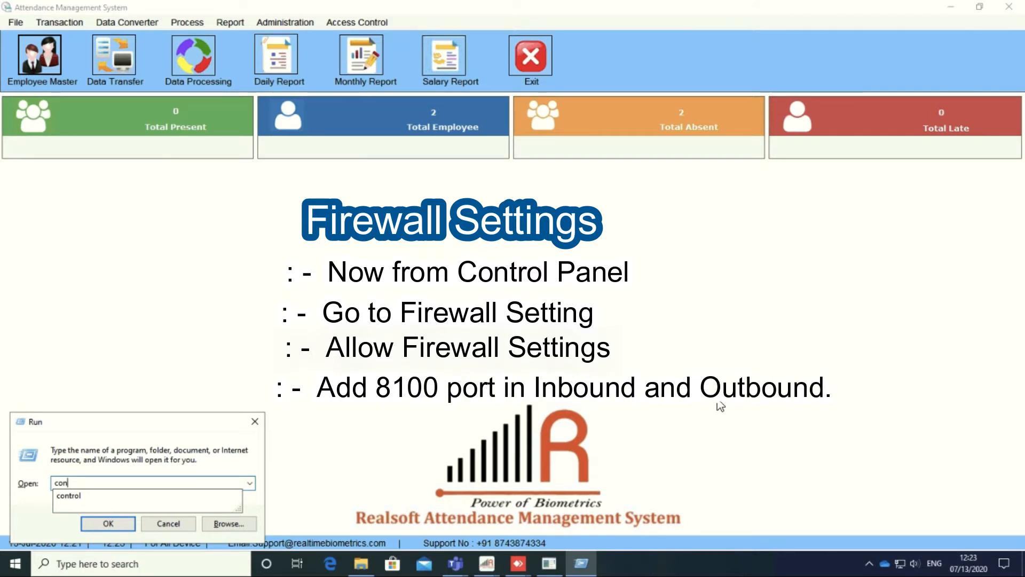
text(trol)
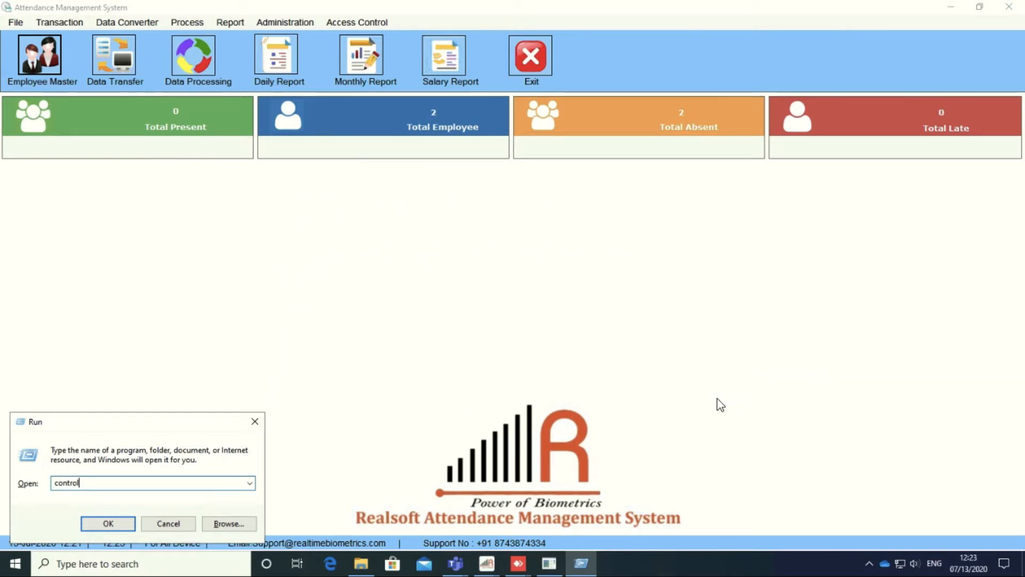
key(Return)
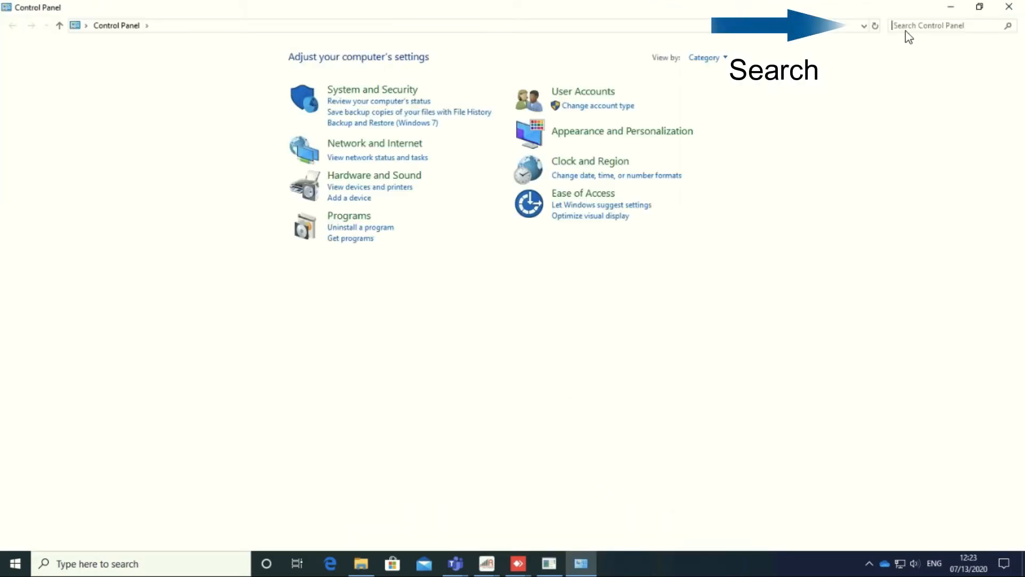
Step: Search Control Panel for 'fire' and go to Windows Defender Firewall's Advanced settings
click(906, 28)
text(fire)
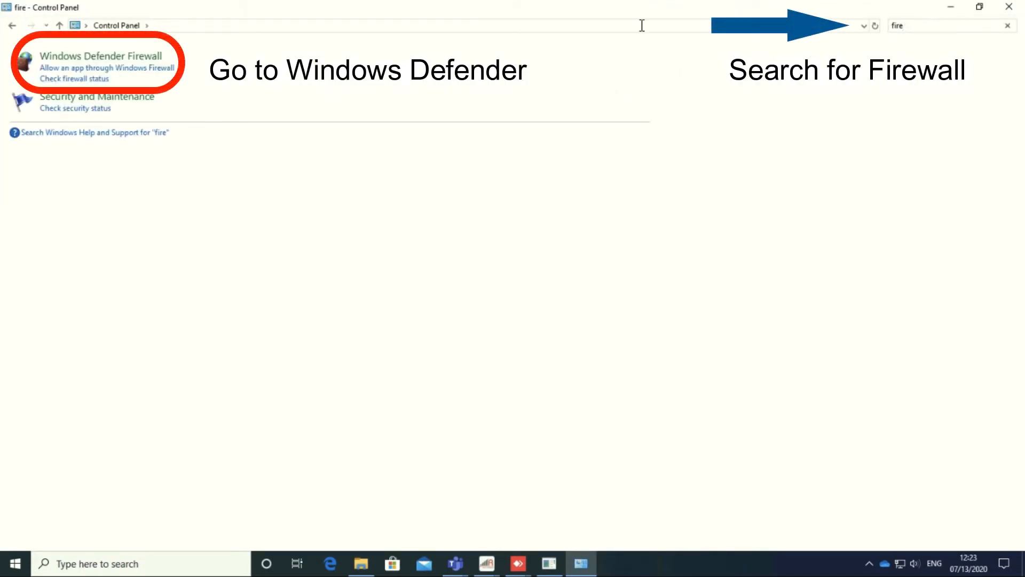
click(95, 60)
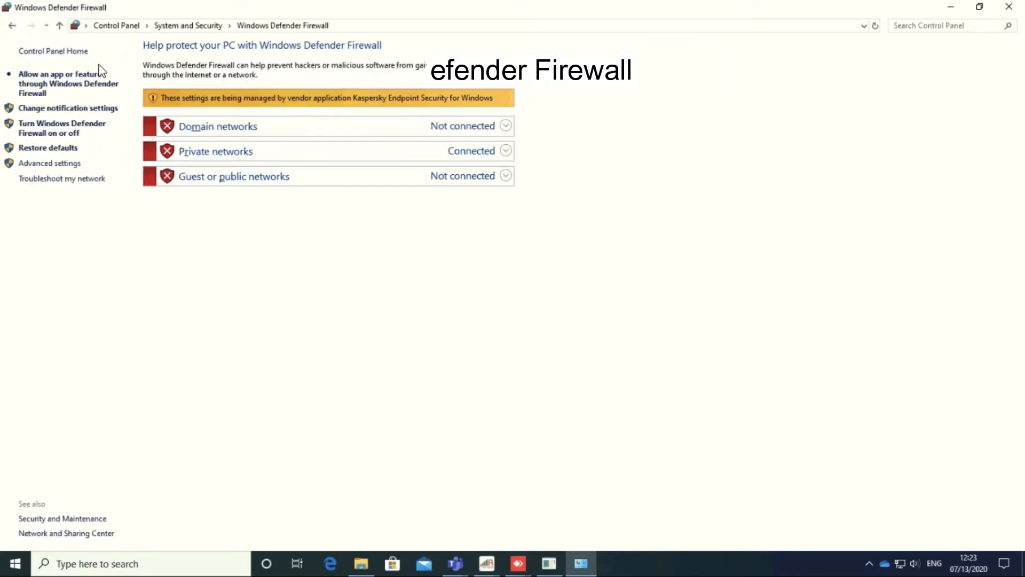
click(41, 164)
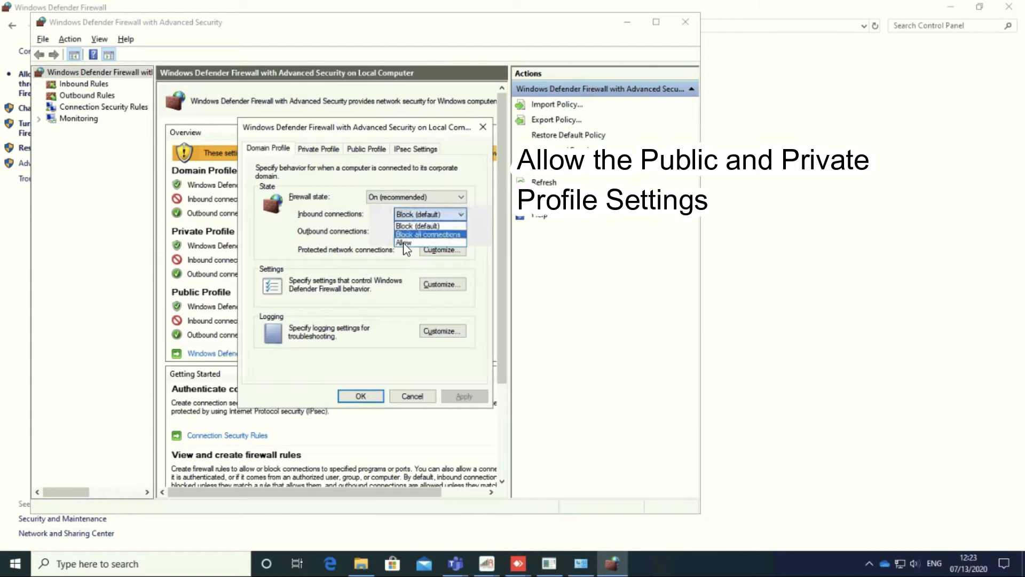
Step: Set the Domain Profile firewall state to Off
click(403, 243)
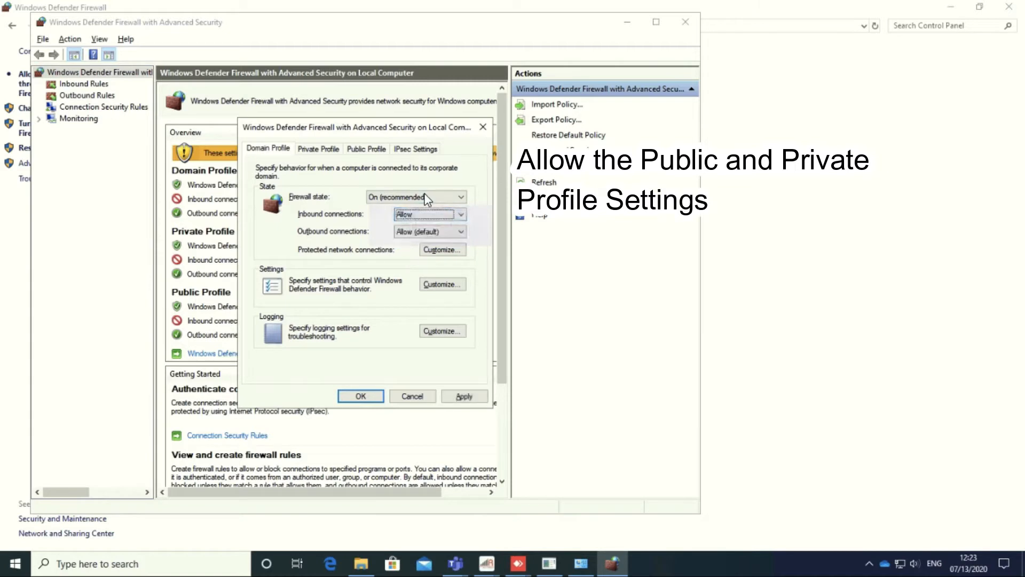
click(423, 197)
click(376, 218)
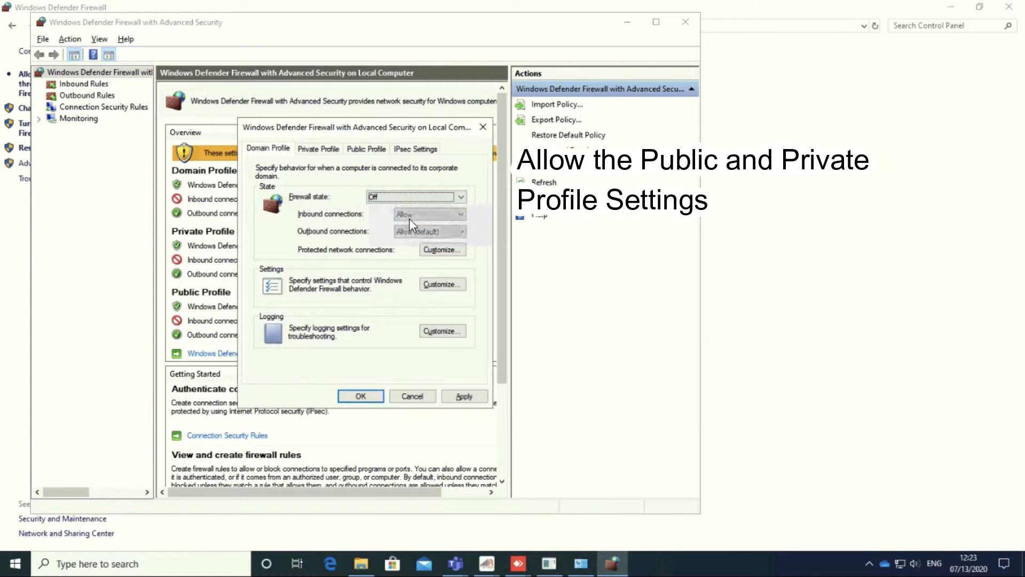
Step: Set the Private Profile firewall state to Off, apply it, and show Inbound Rules
click(315, 152)
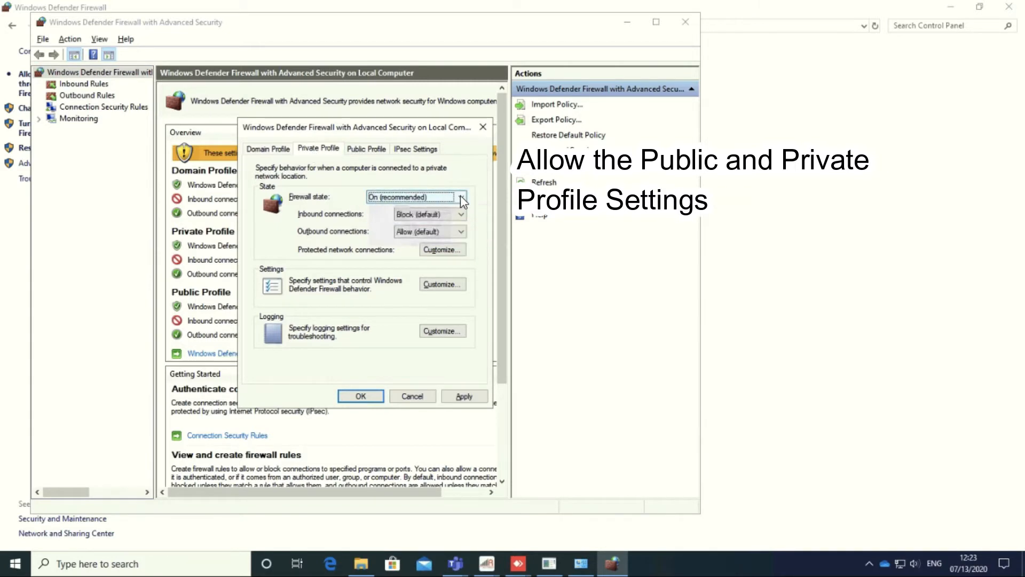
click(460, 195)
click(406, 216)
click(416, 217)
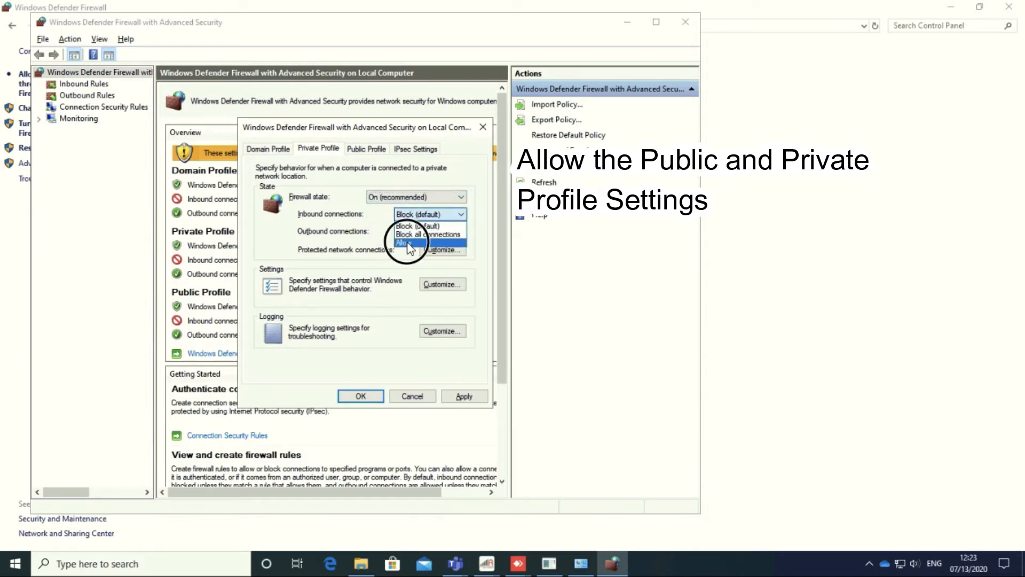
click(409, 243)
click(400, 197)
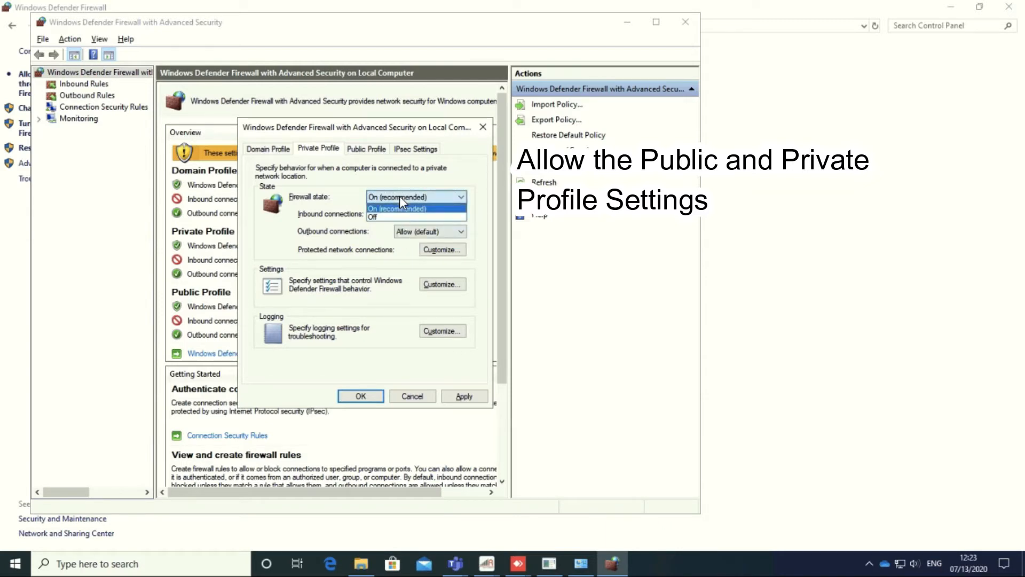
click(380, 217)
click(465, 397)
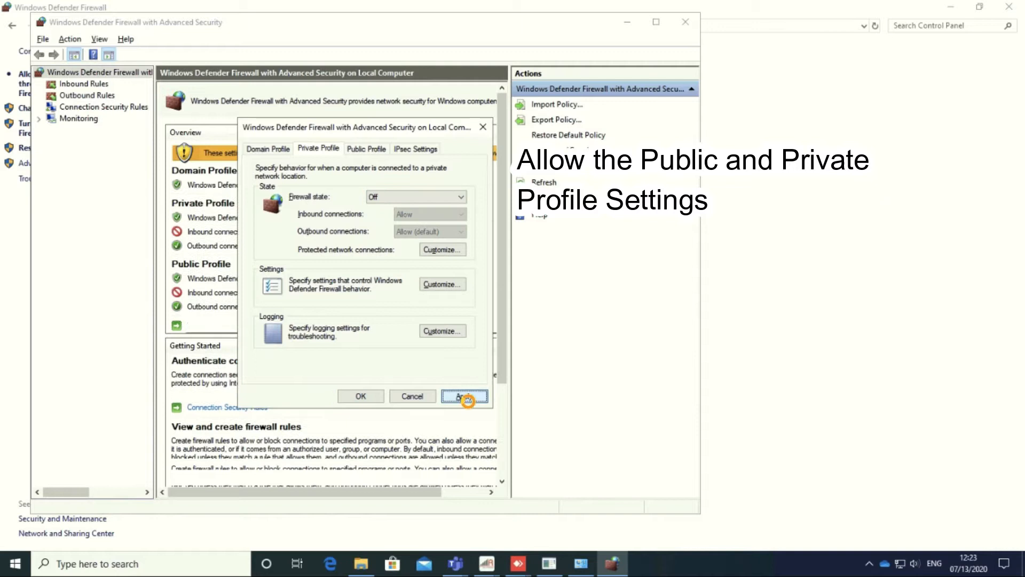
click(361, 397)
click(84, 86)
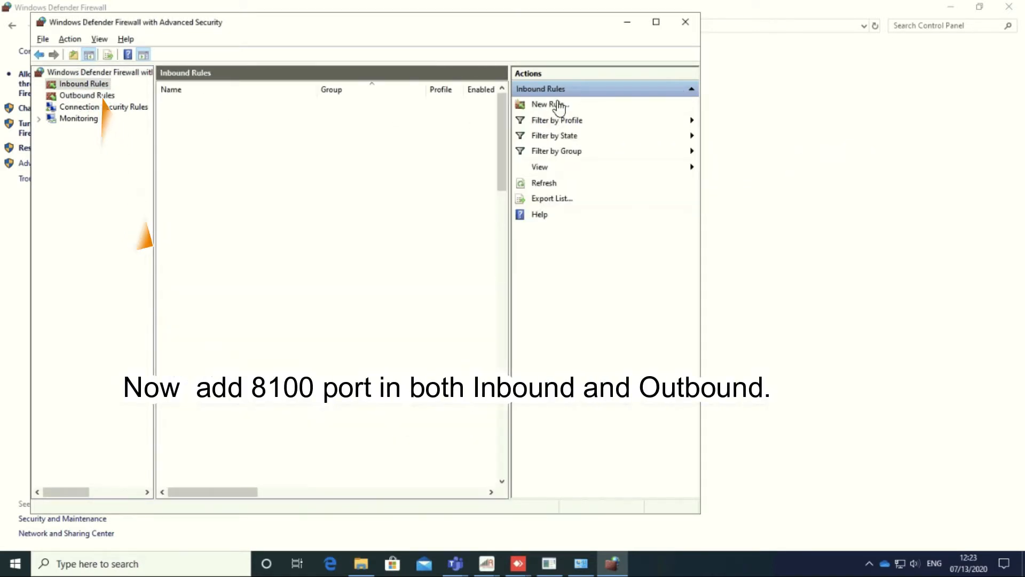
Step: Create an inbound rule named 8100 allowing TCP port 8100 on all profiles
click(544, 104)
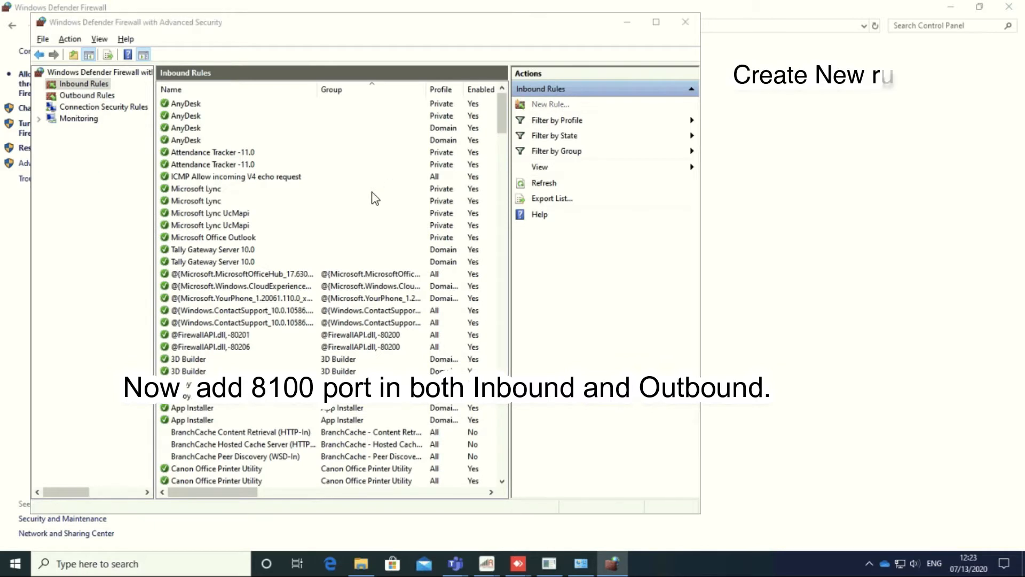
click(263, 257)
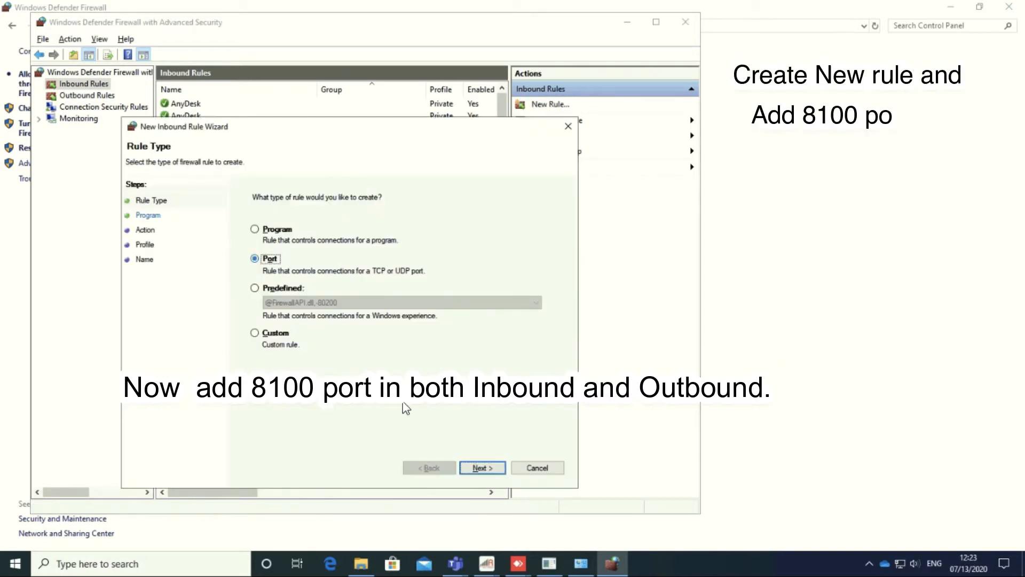
click(482, 468)
text(8100)
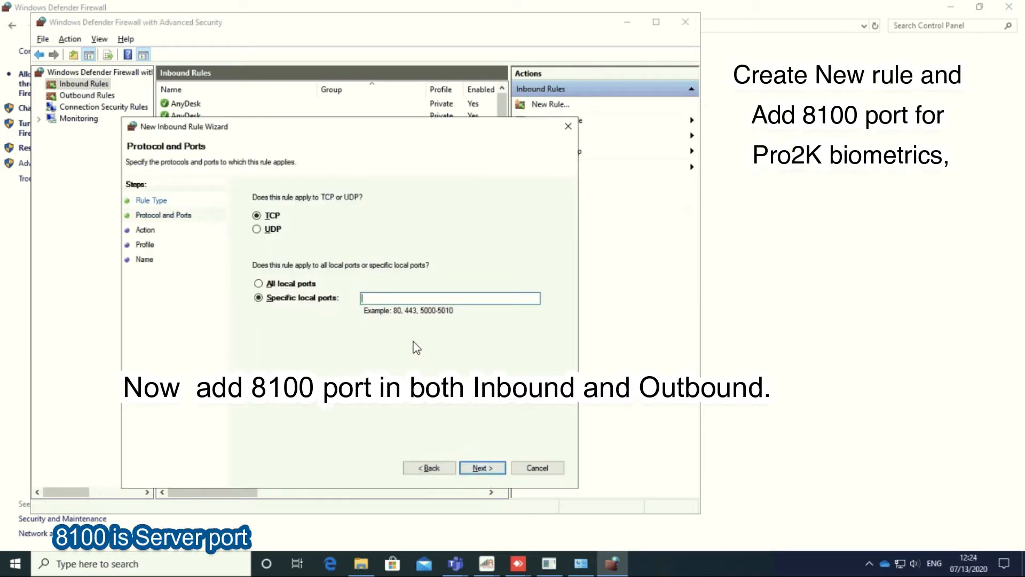
key(Return)
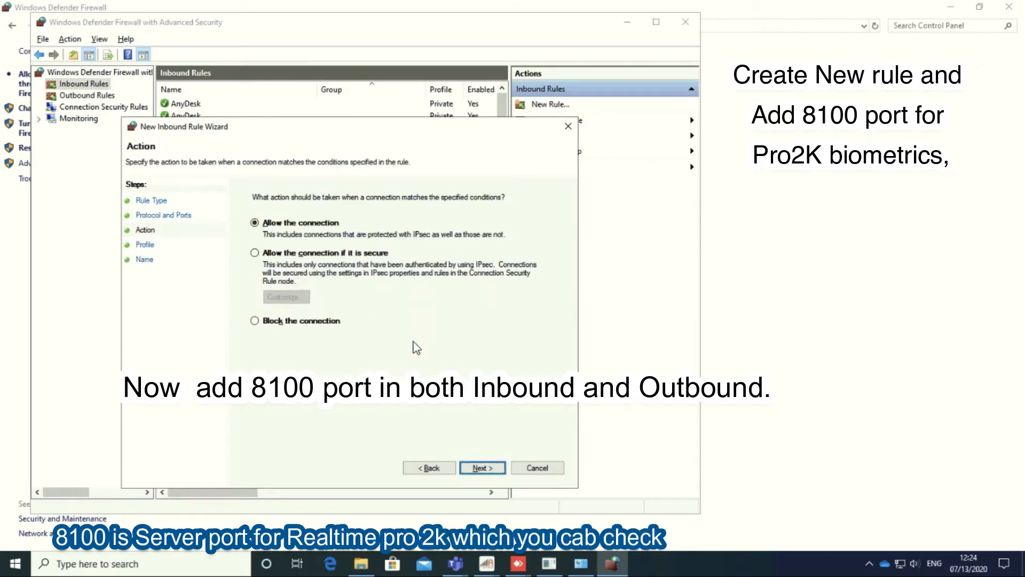
key(Return)
key(Return)
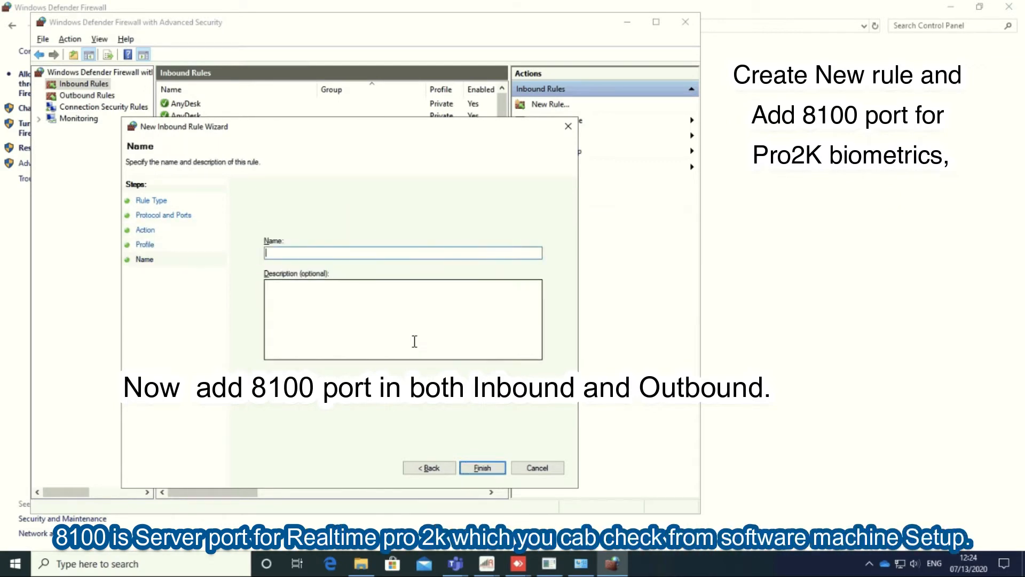
key(Return)
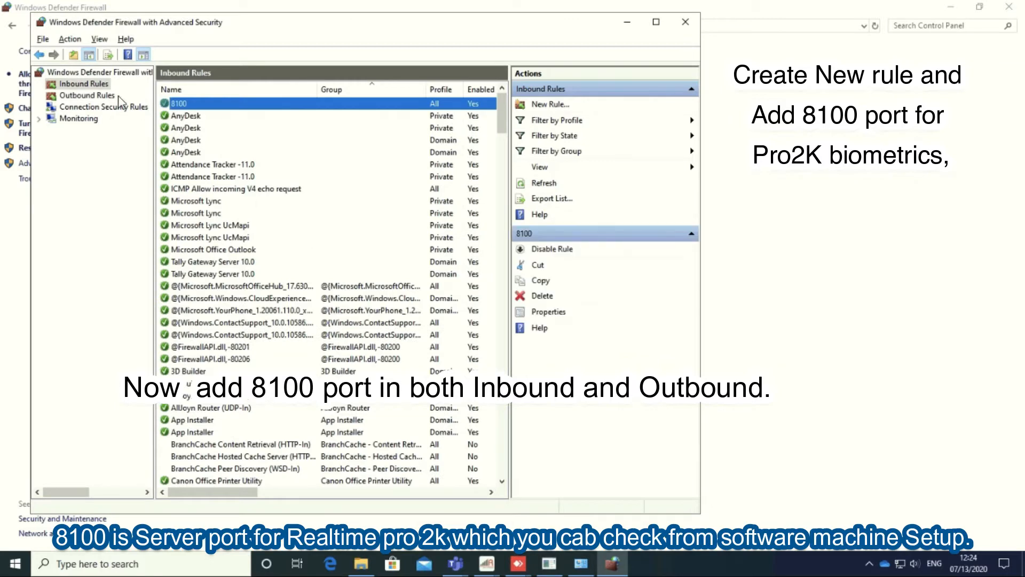
click(87, 95)
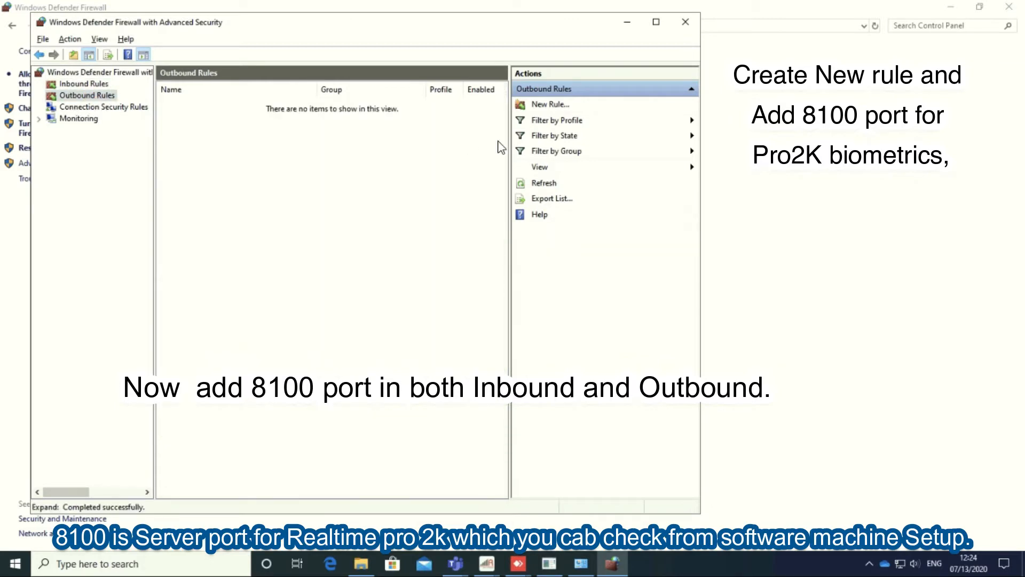
Step: Create outbound rule 8100 allowing remote port 8100, then close the advanced firewall window
click(553, 104)
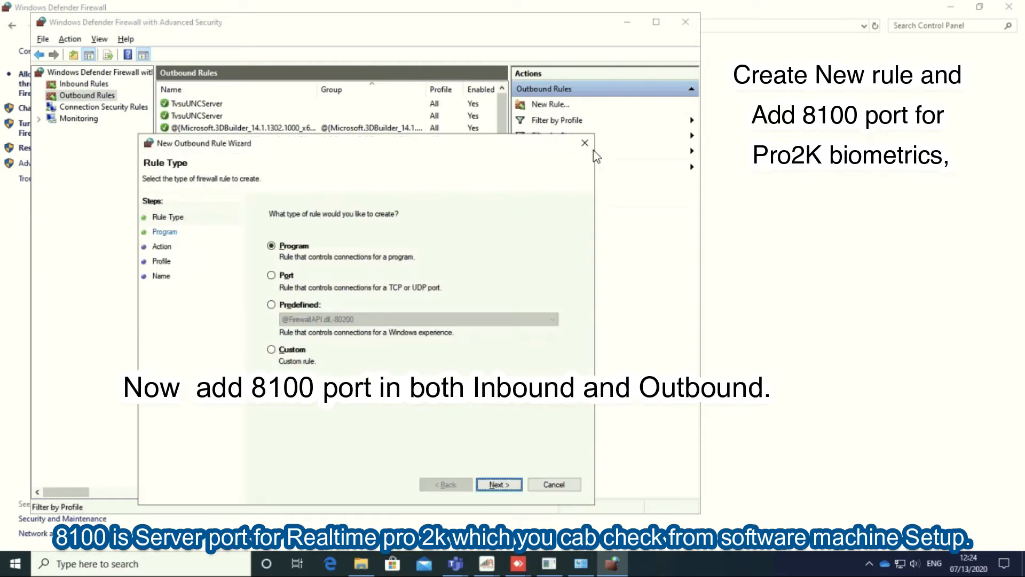
click(272, 275)
key(Return)
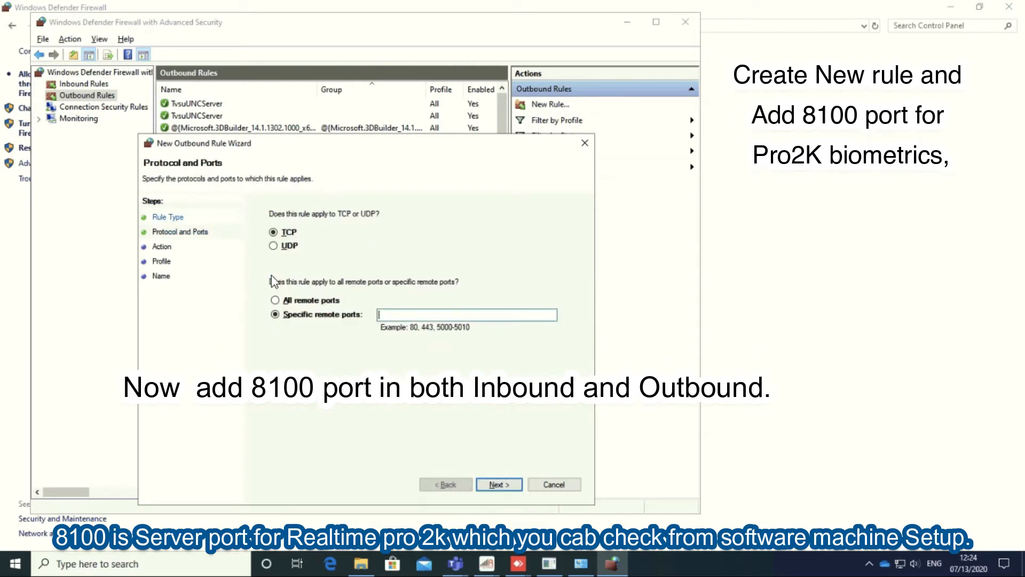
text(810)
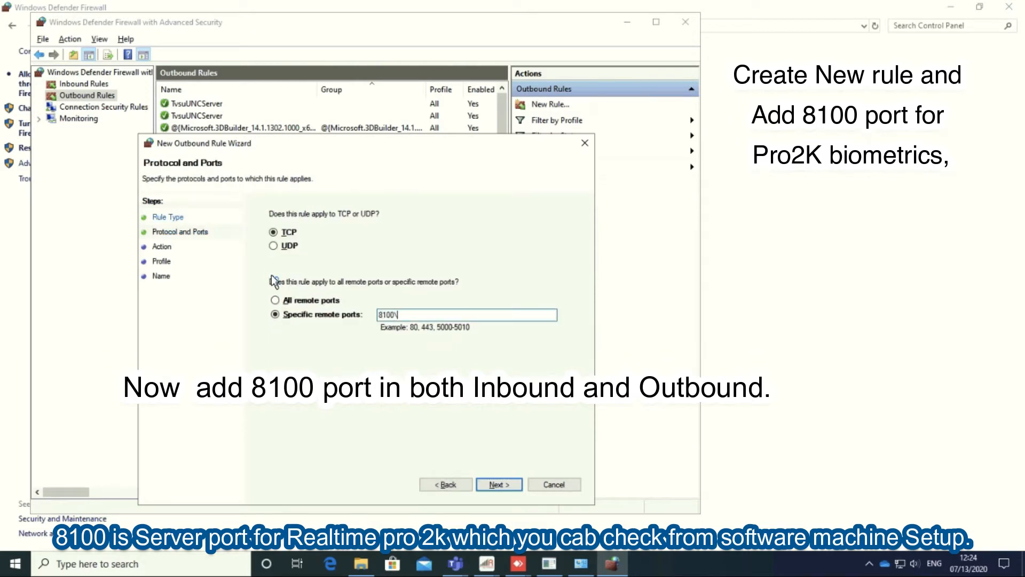
text(0)
click(499, 484)
click(288, 239)
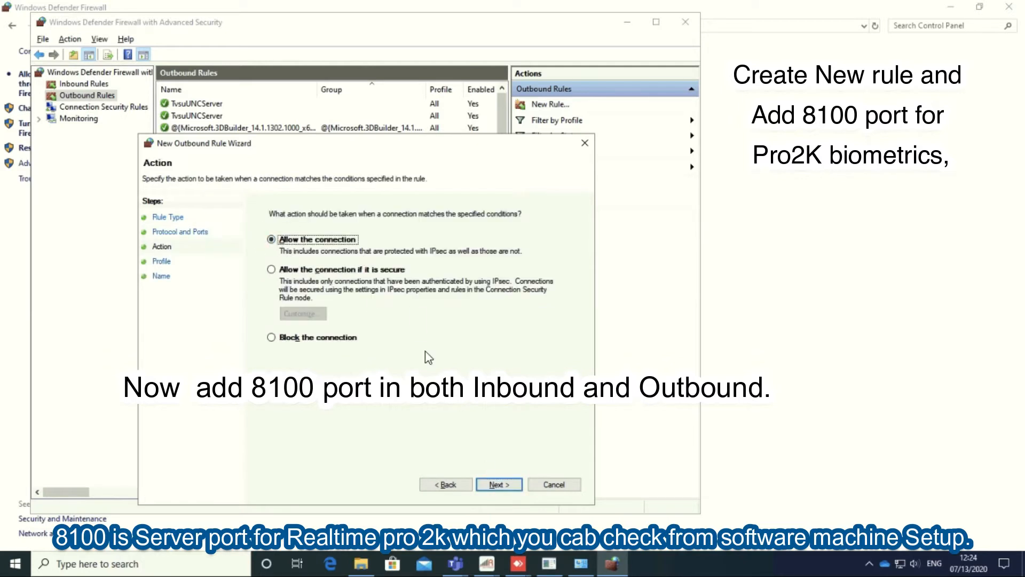
click(505, 485)
click(506, 486)
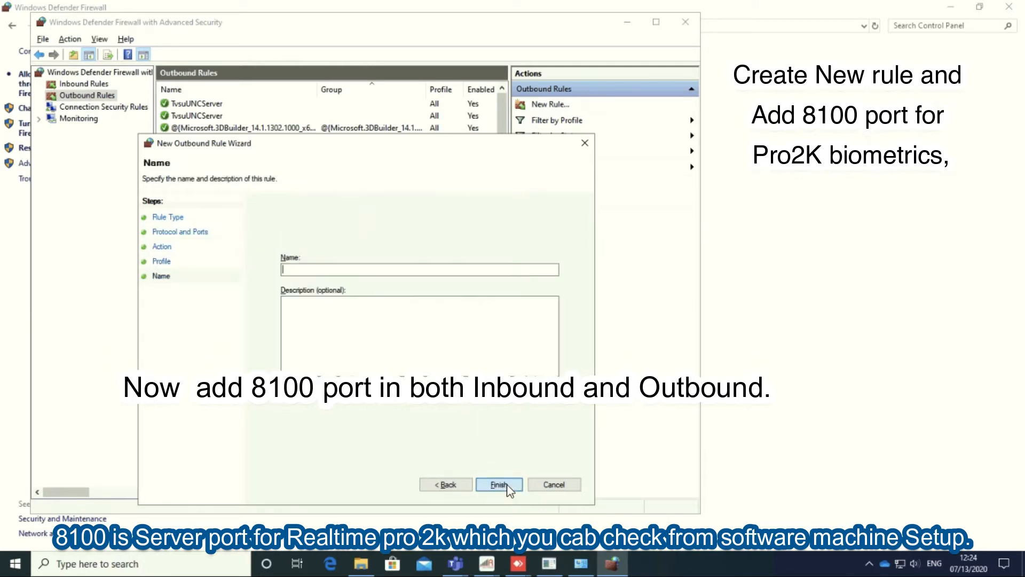
text(8100)
click(506, 484)
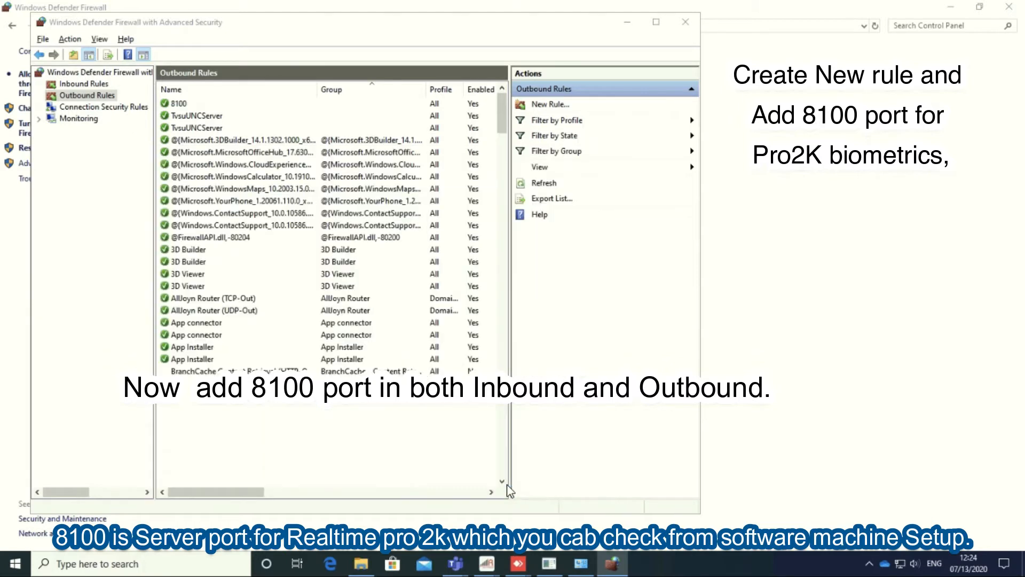
click(686, 23)
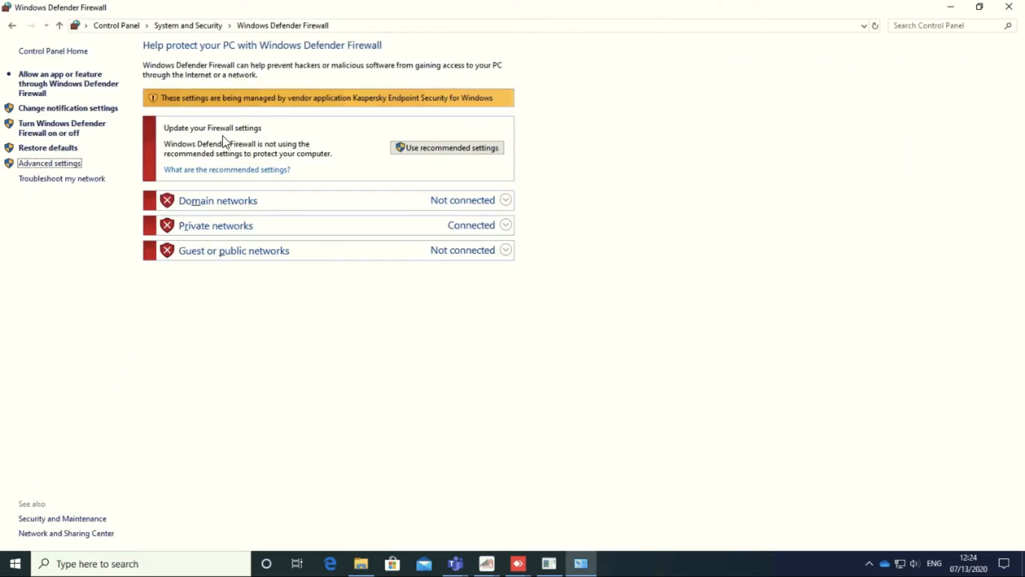
Step: Run ipconfig in Command Prompt to read the server IPv4 address 172.20.8.135, then close it
click(1008, 8)
key(super+r)
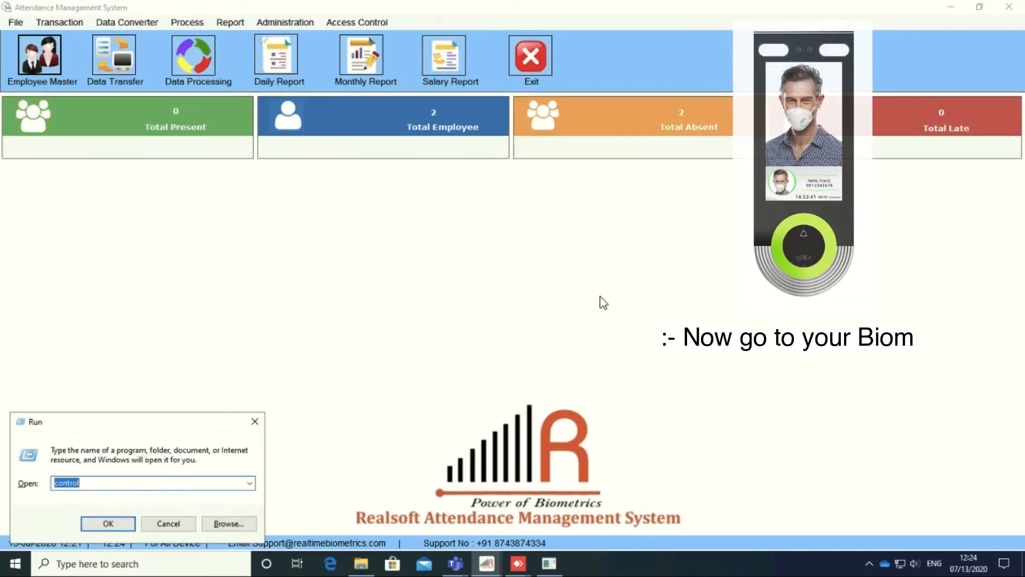
text(cmd)
key(Return)
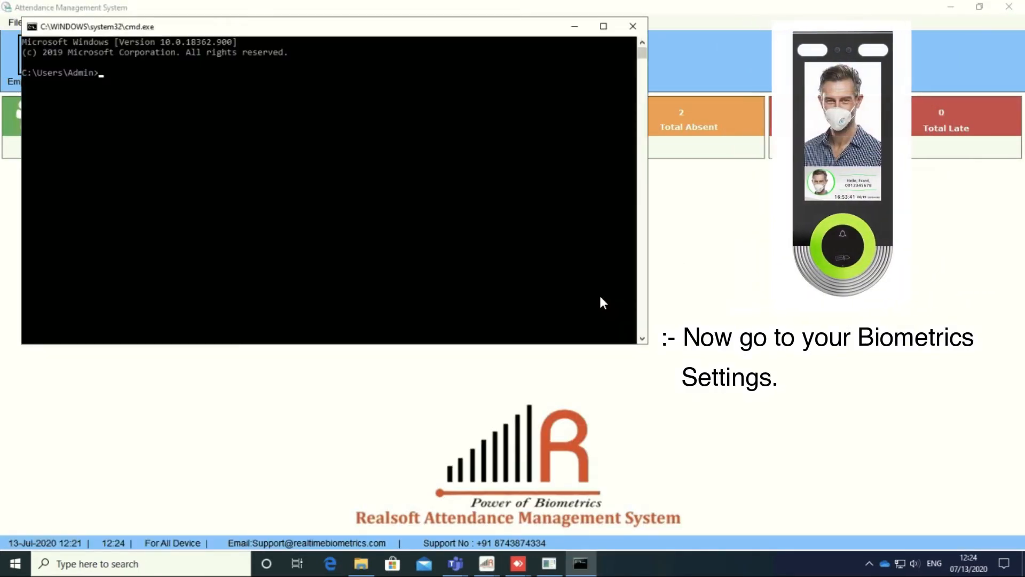
text(ipconfigg)
key(Return)
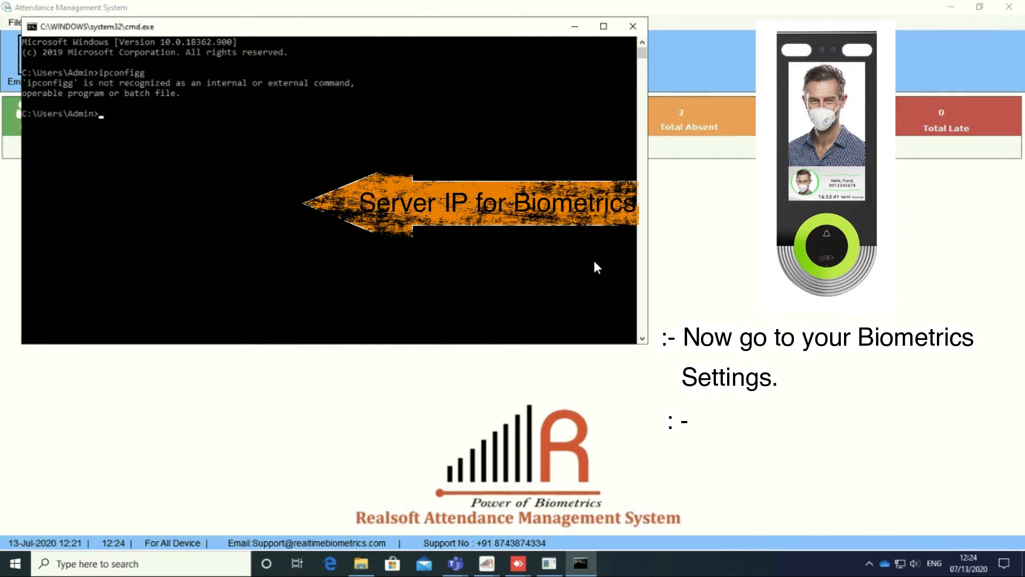
text(ipconfig)
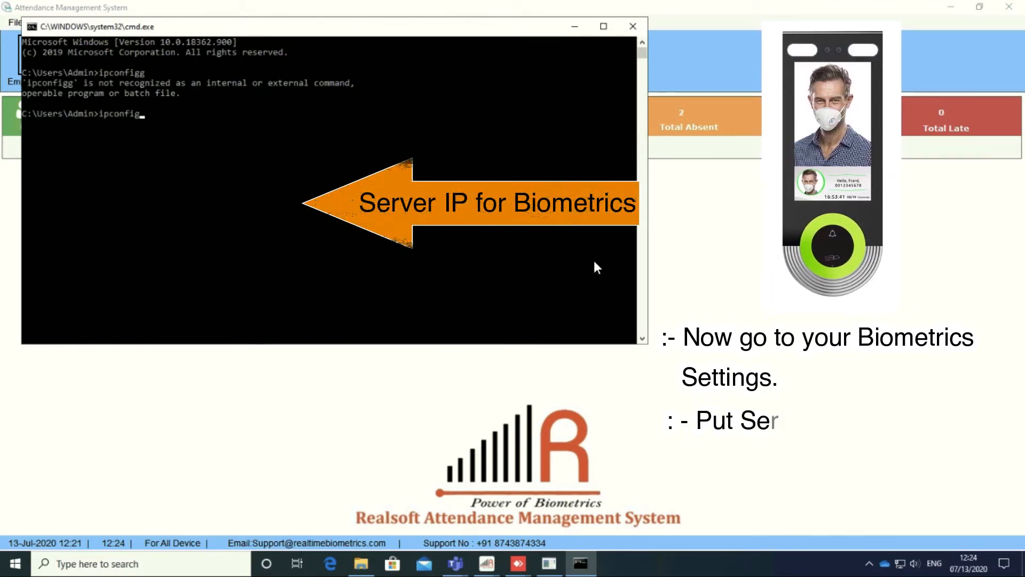
key(Return)
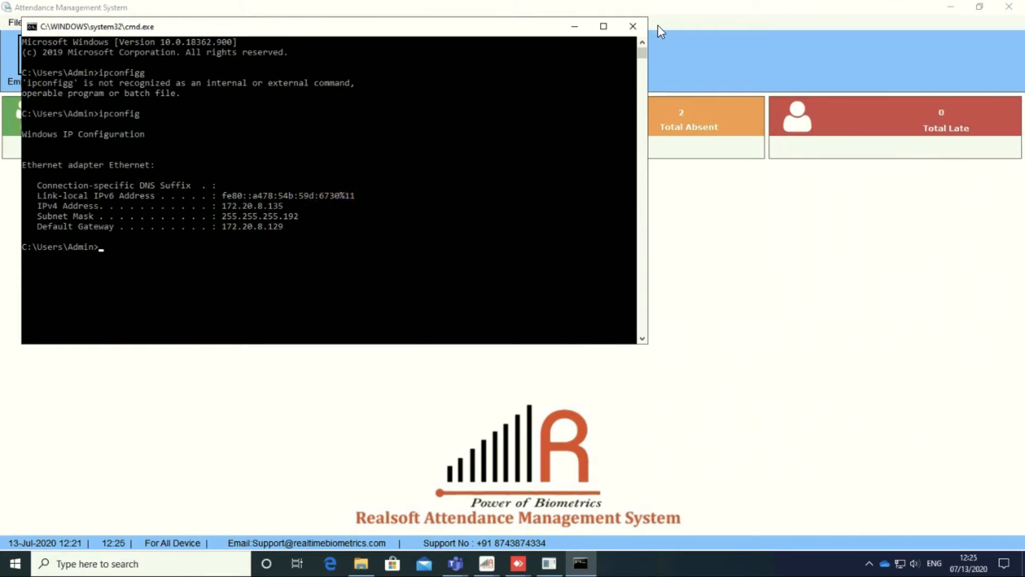
click(632, 26)
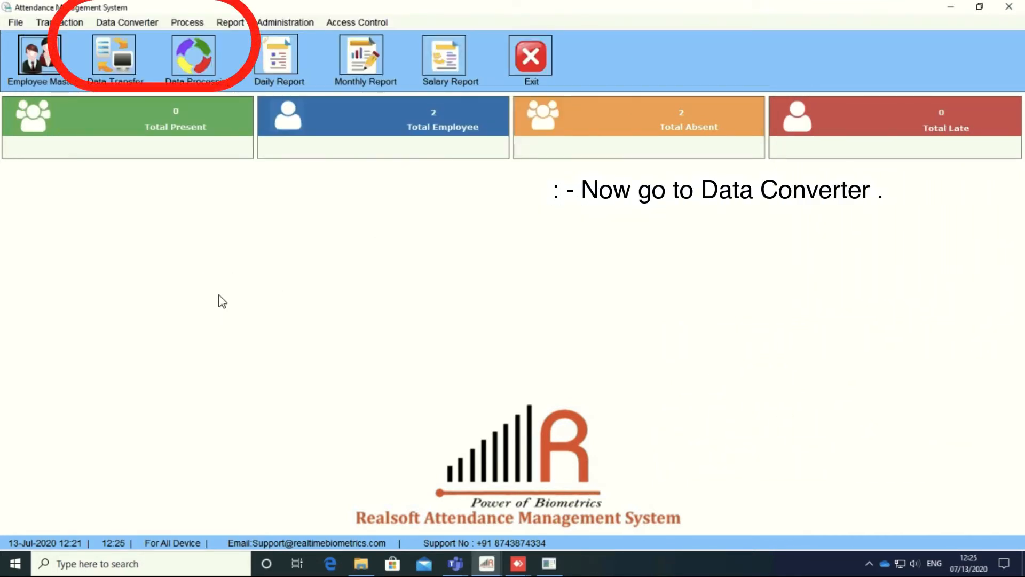
Step: Open Data Converter > Device Management Pro2K, find no devices connected on port 8101, and close it
click(139, 20)
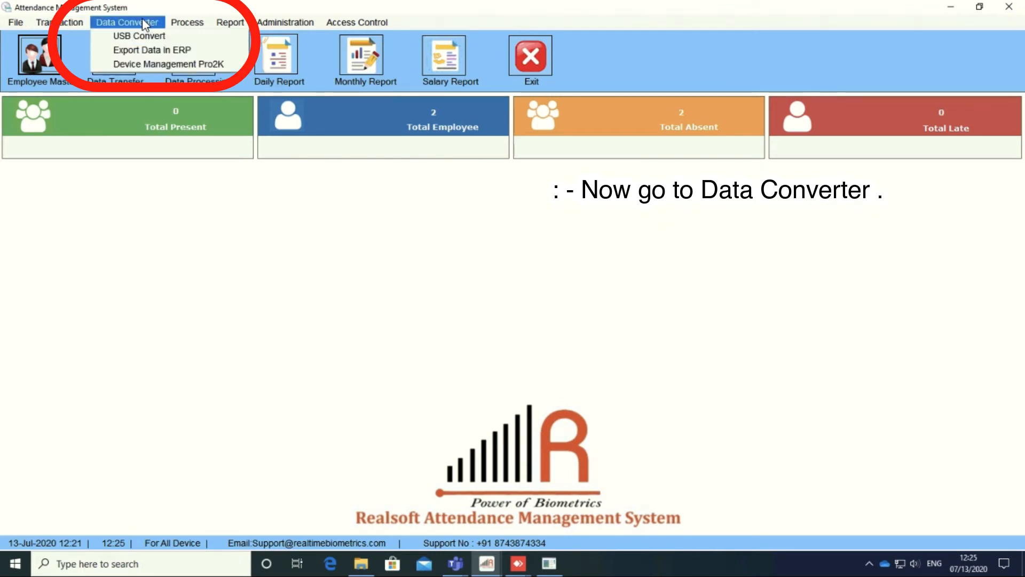
click(155, 67)
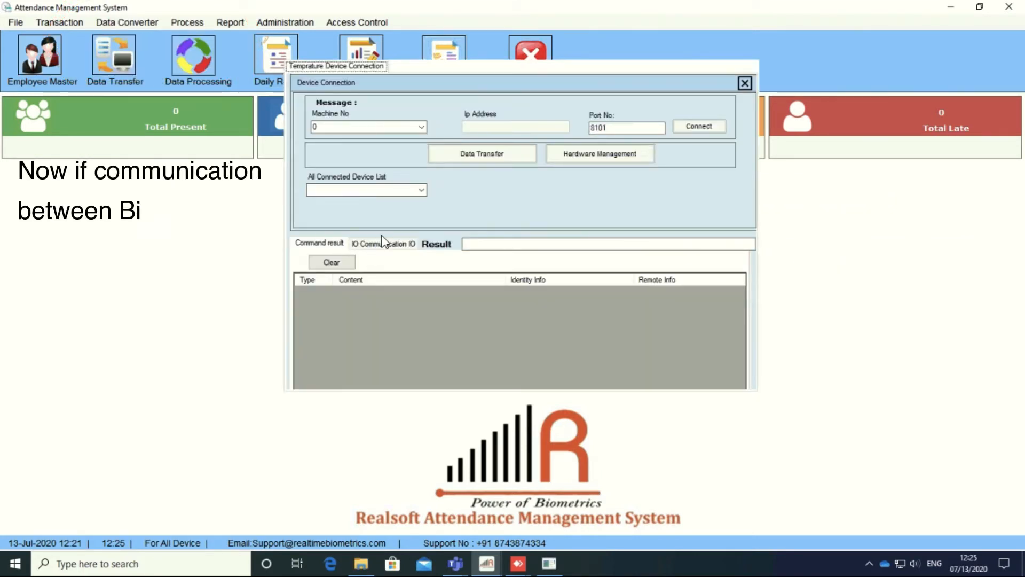
click(422, 191)
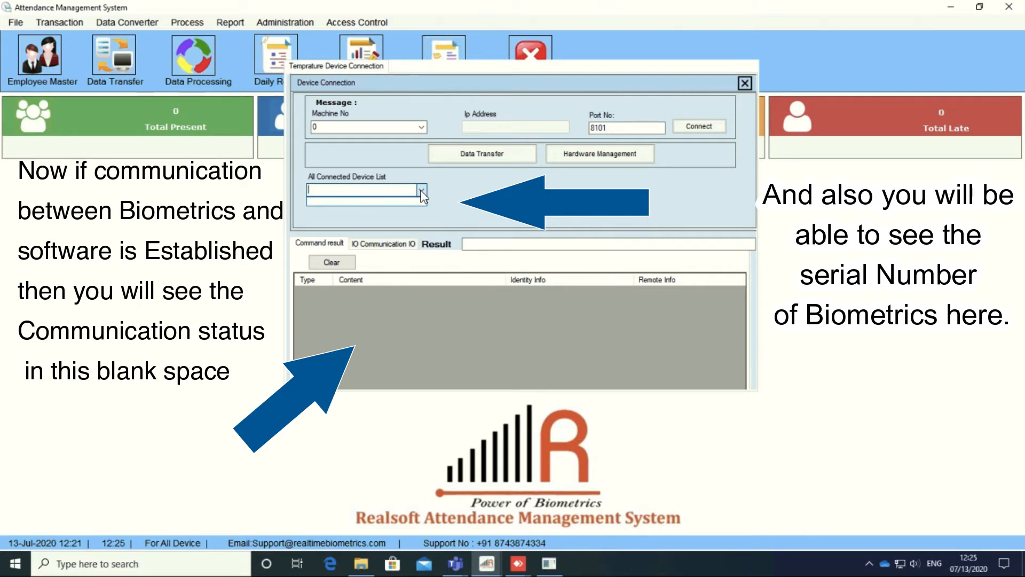
click(422, 191)
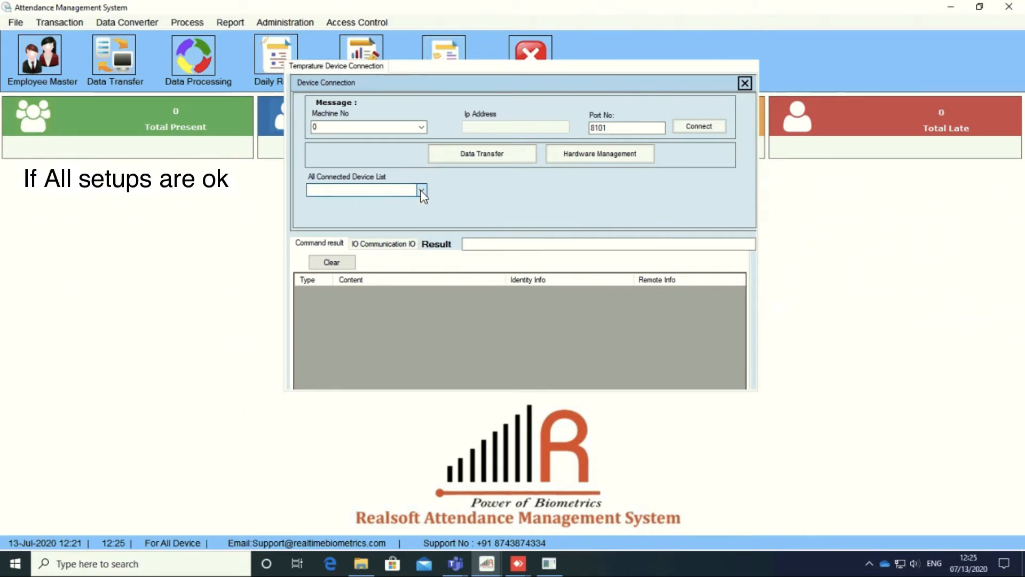
click(744, 83)
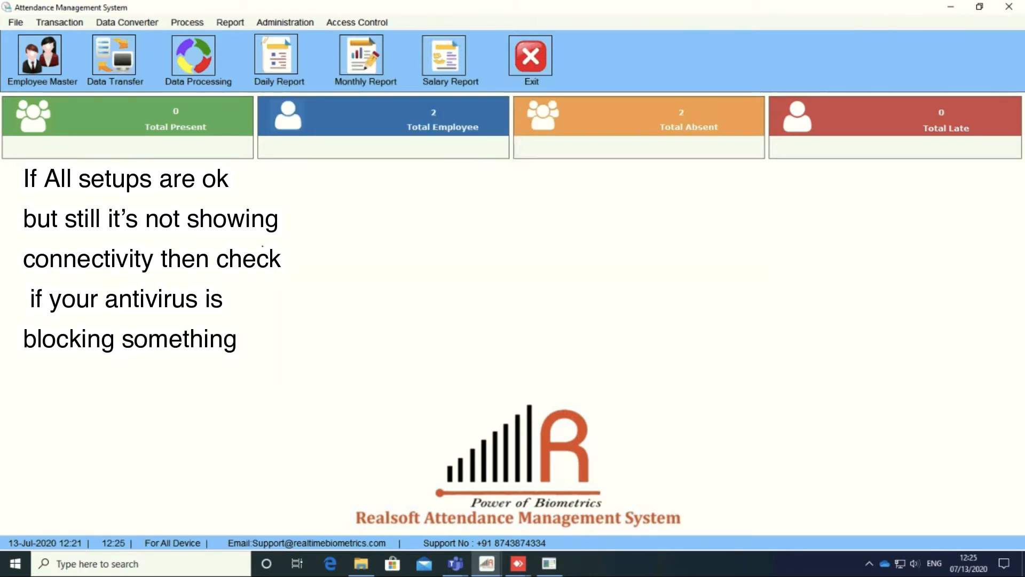
Step: Open the Kaspersky Endpoint Security main window from the system tray, then close it
click(869, 563)
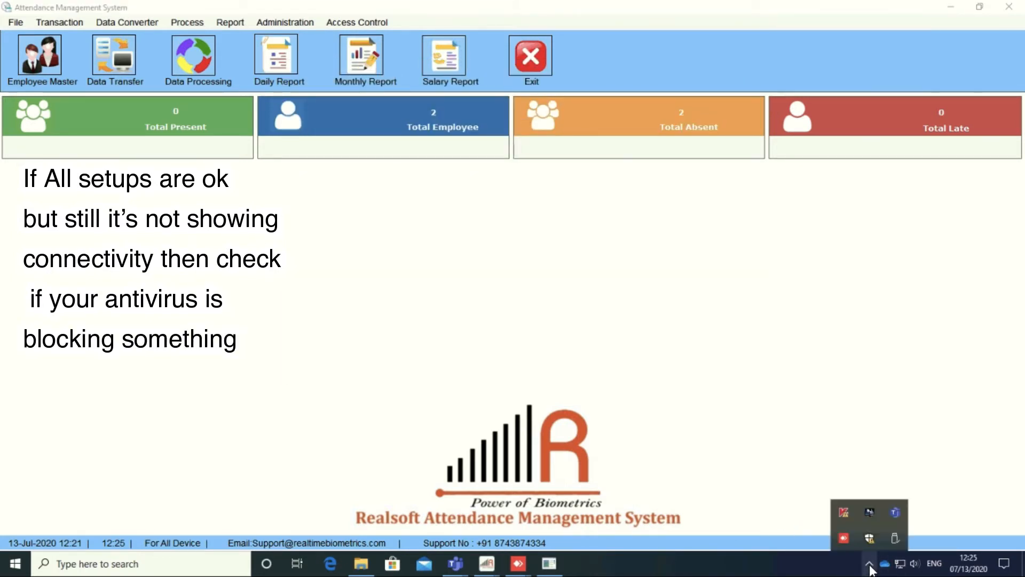
click(843, 513)
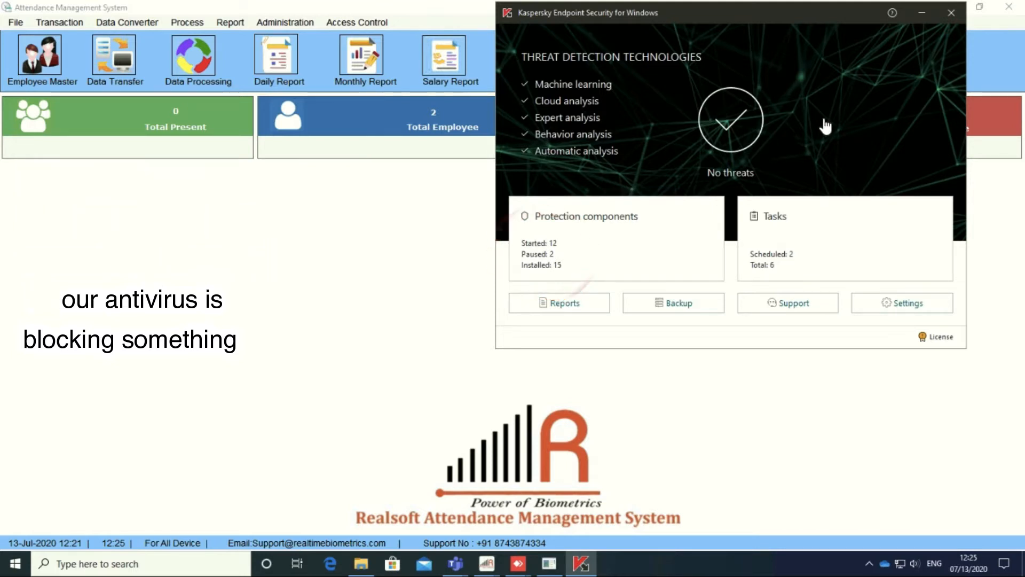
click(951, 12)
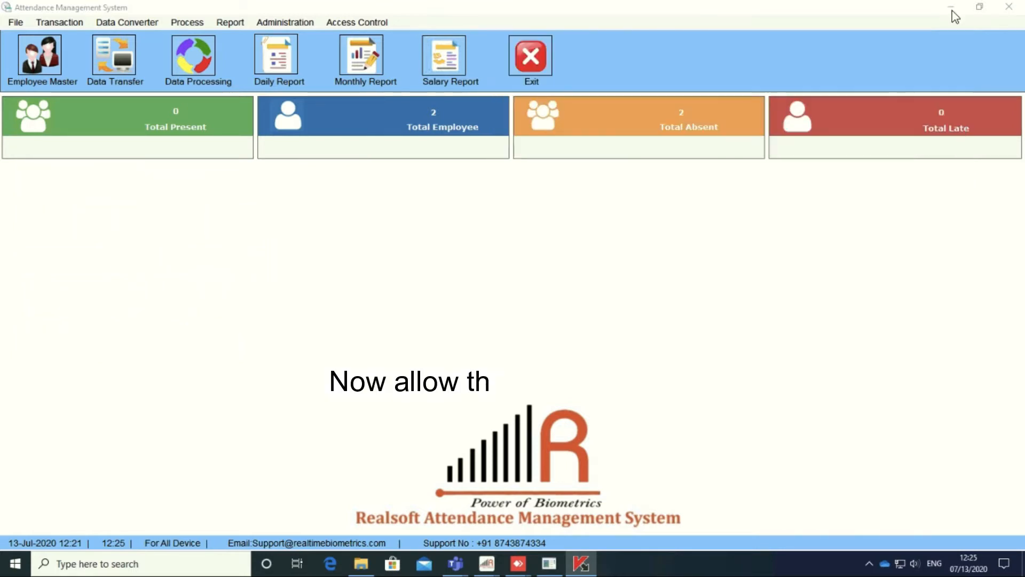
Step: Pause Kaspersky protection and control until restart, and close the Attendance Management System
click(869, 564)
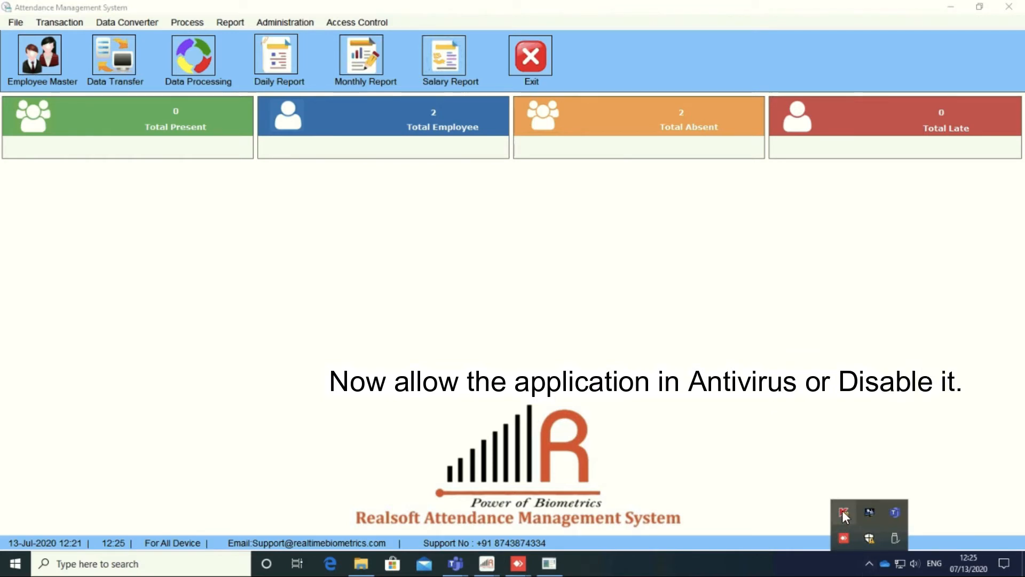
right_click(842, 512)
click(879, 459)
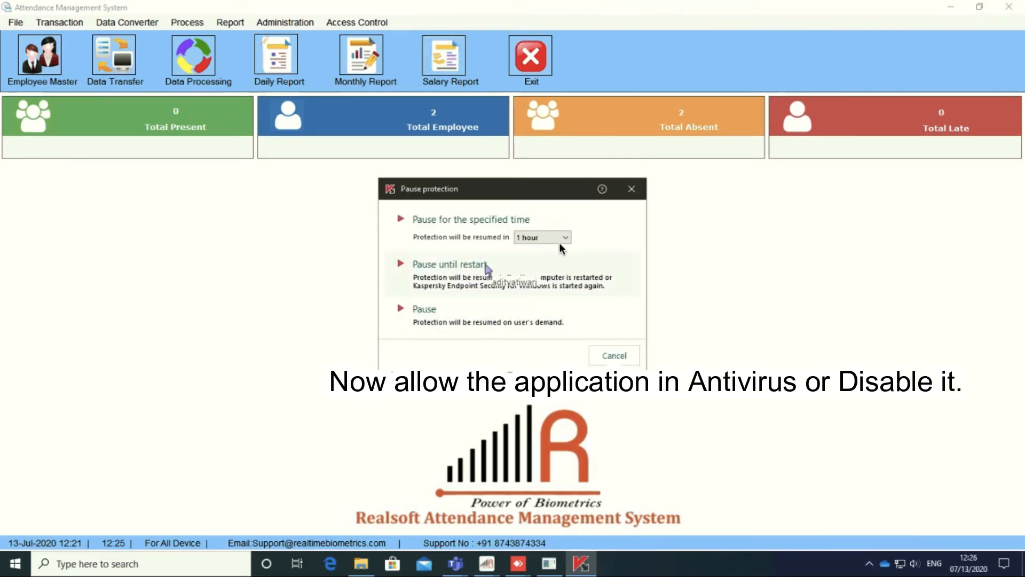
click(476, 238)
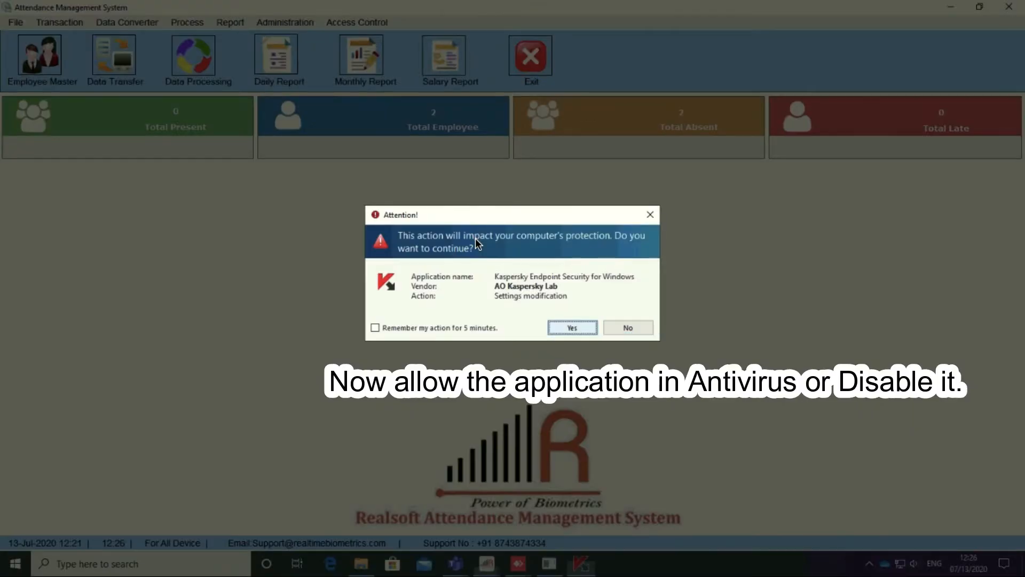
click(572, 327)
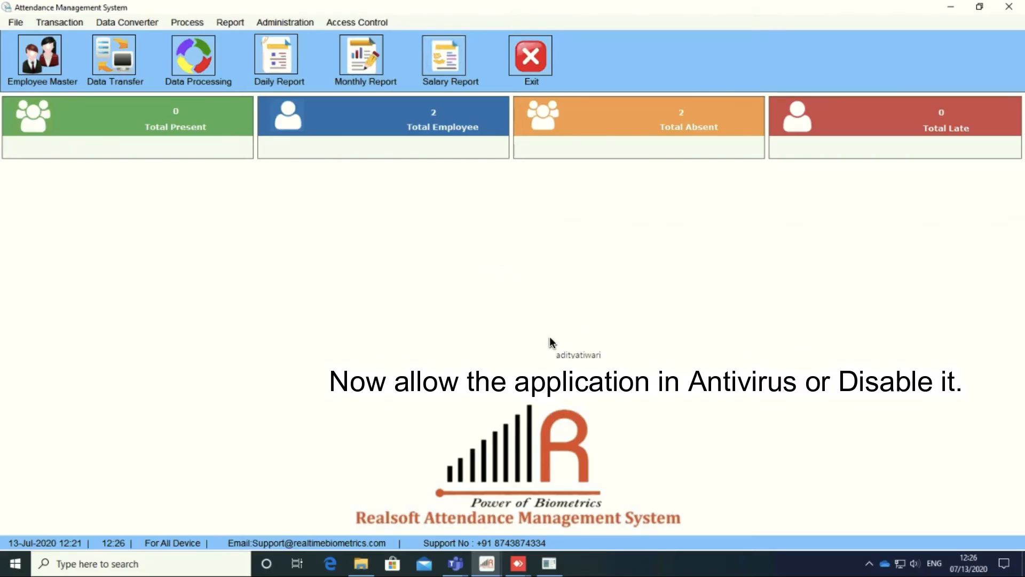
click(1010, 8)
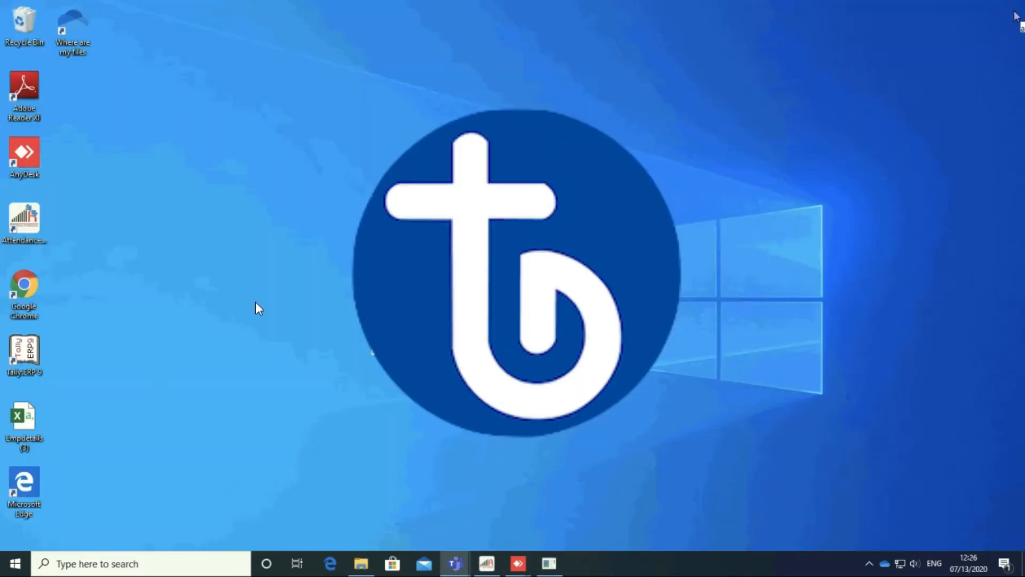
Step: Relaunch Attendance Management System as administrator and log in with the user name and password
double_click(29, 221)
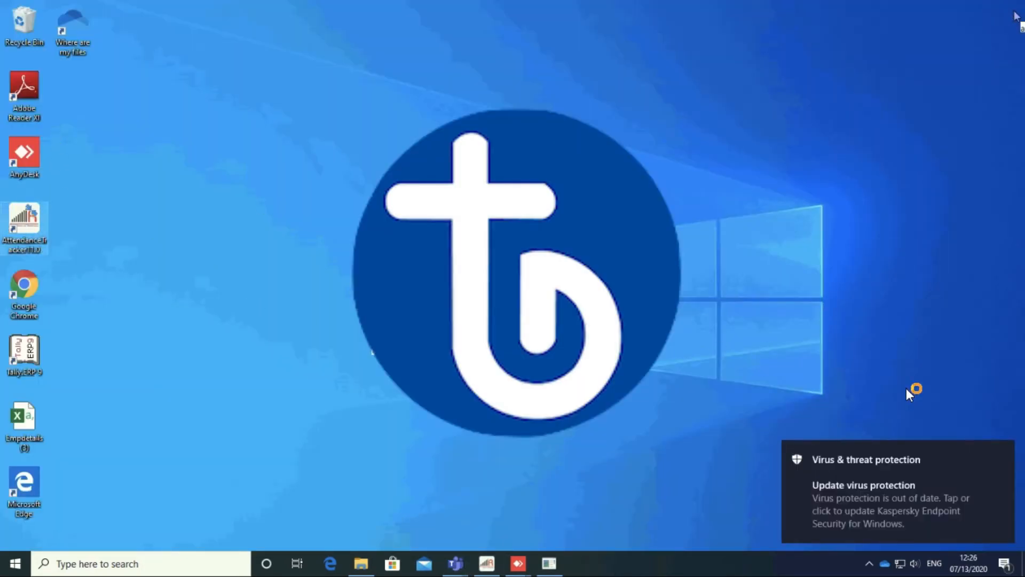
click(1001, 451)
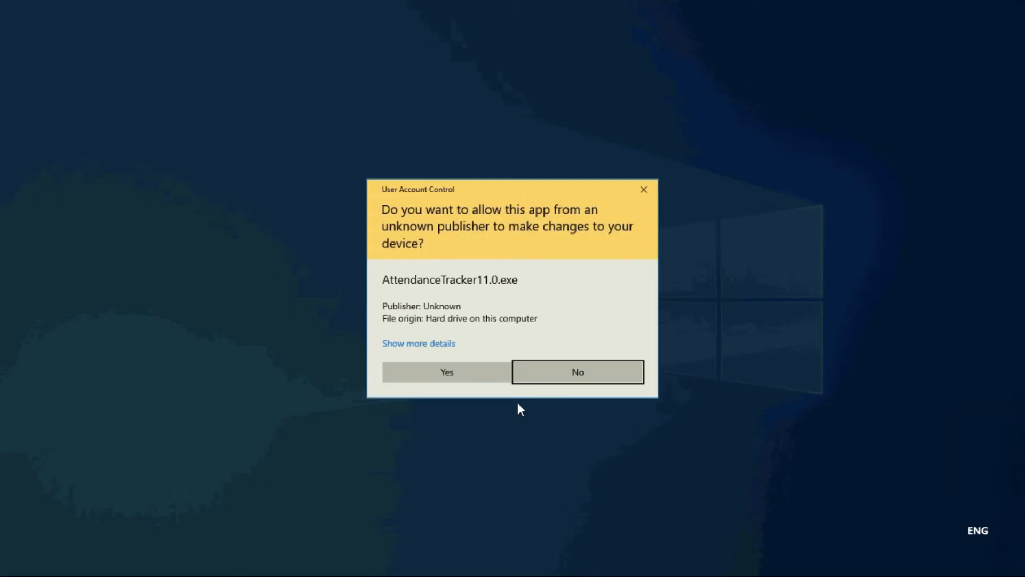
click(459, 365)
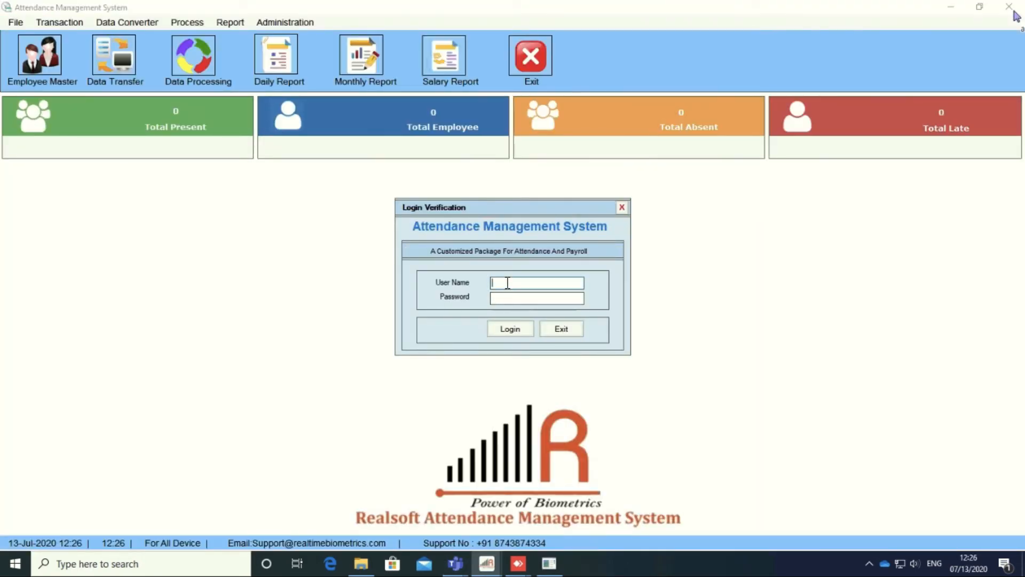
text(admin)
key(Tab)
text(admin)
click(508, 328)
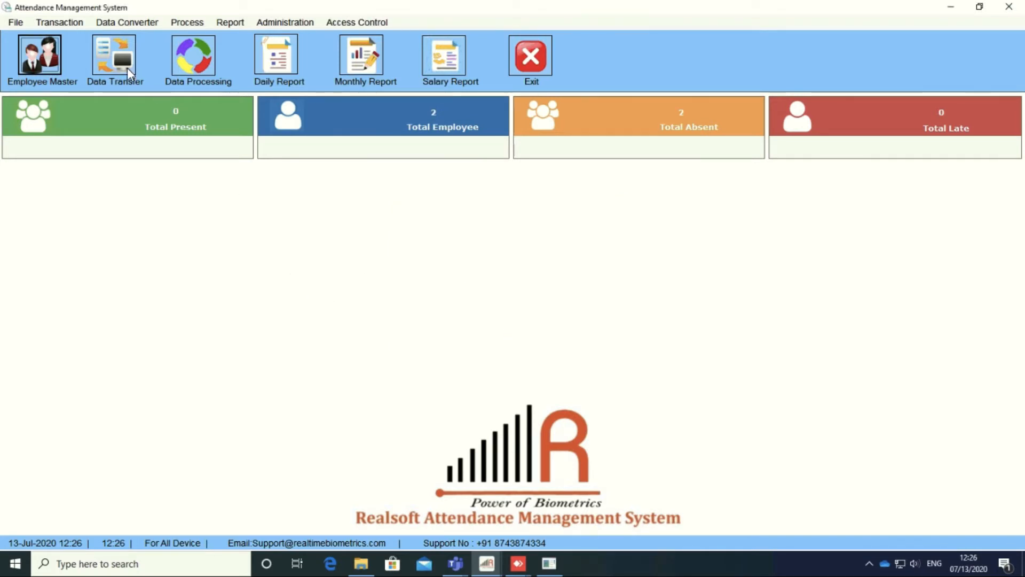
click(130, 19)
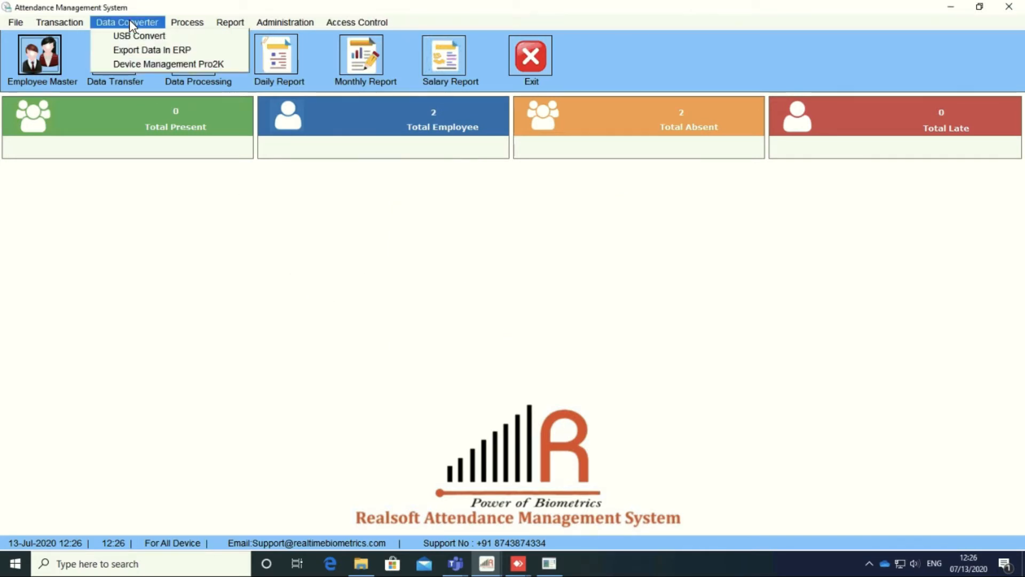
click(153, 63)
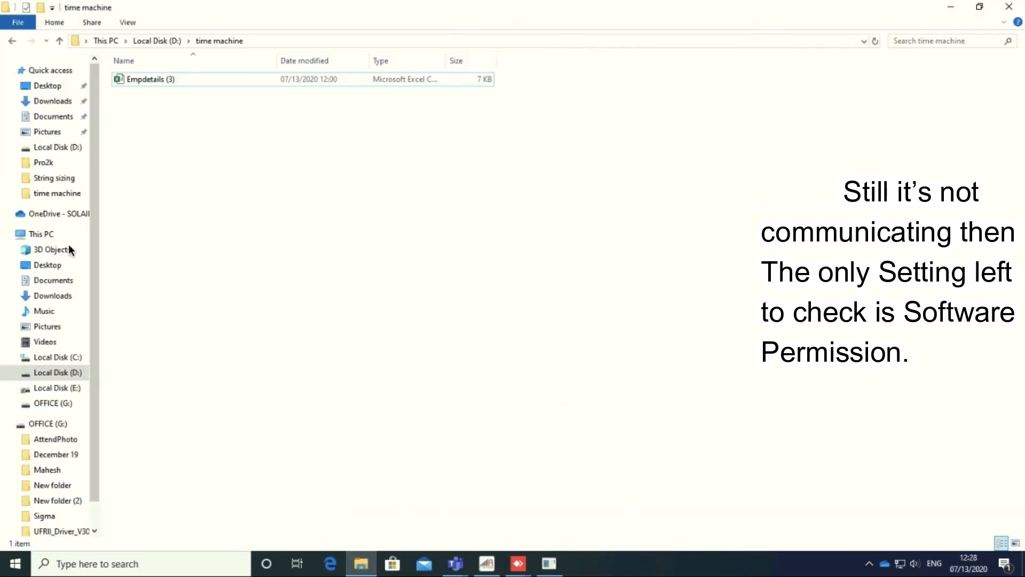
Step: Open Properties of the Attendance Management System folder in C:\Program Files (x86)
click(41, 234)
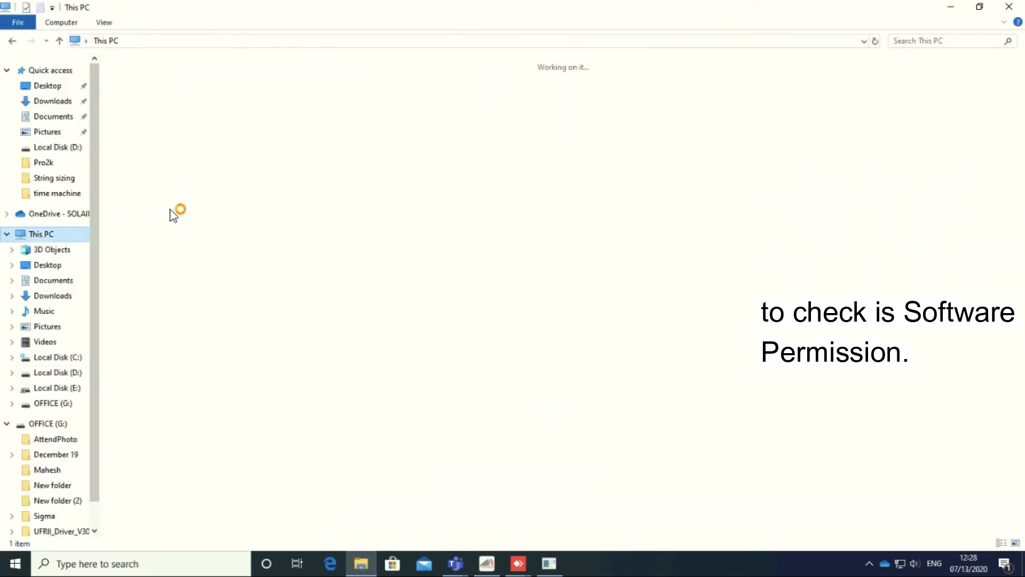
double_click(214, 199)
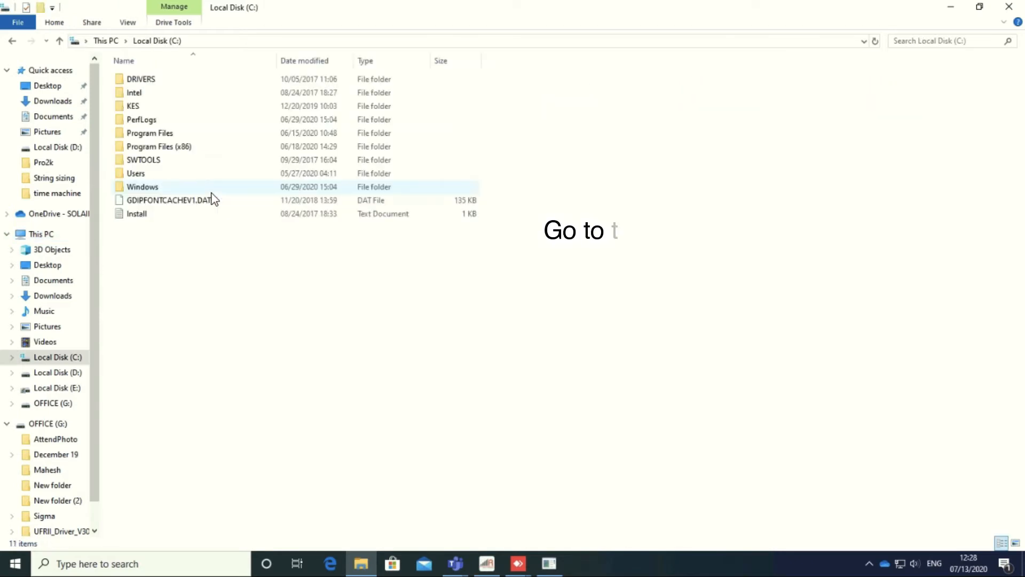
double_click(180, 146)
click(179, 107)
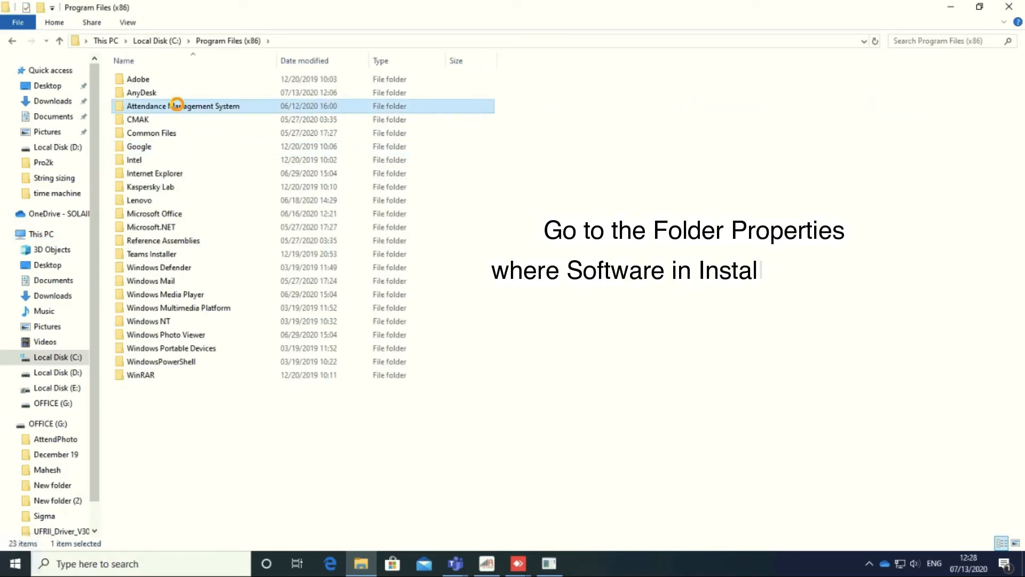
right_click(178, 105)
click(216, 409)
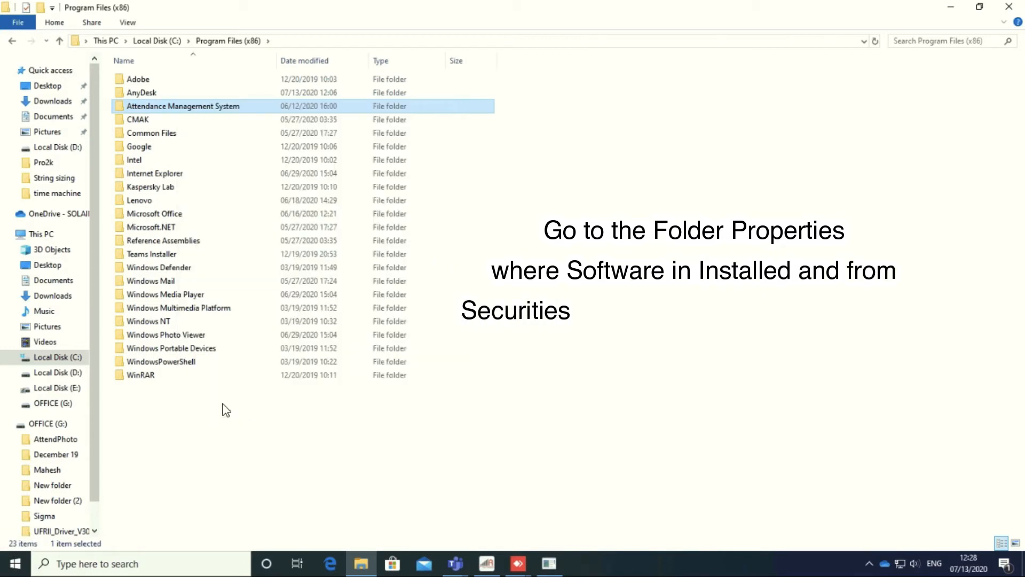
Step: Edit Security permissions to give ALL APPLICATION PACKAGES and CREATOR OWNER full control
click(265, 135)
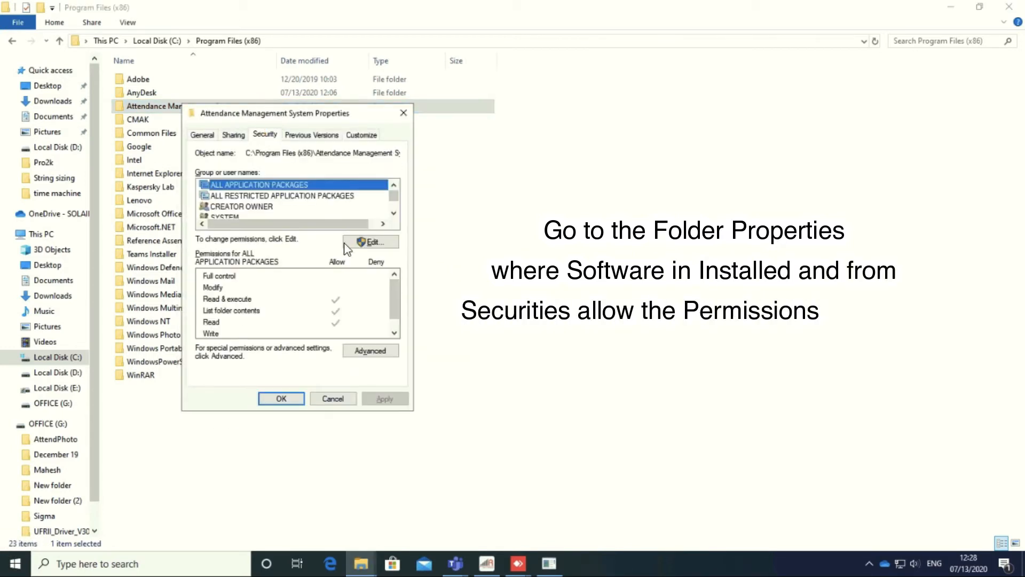
click(375, 245)
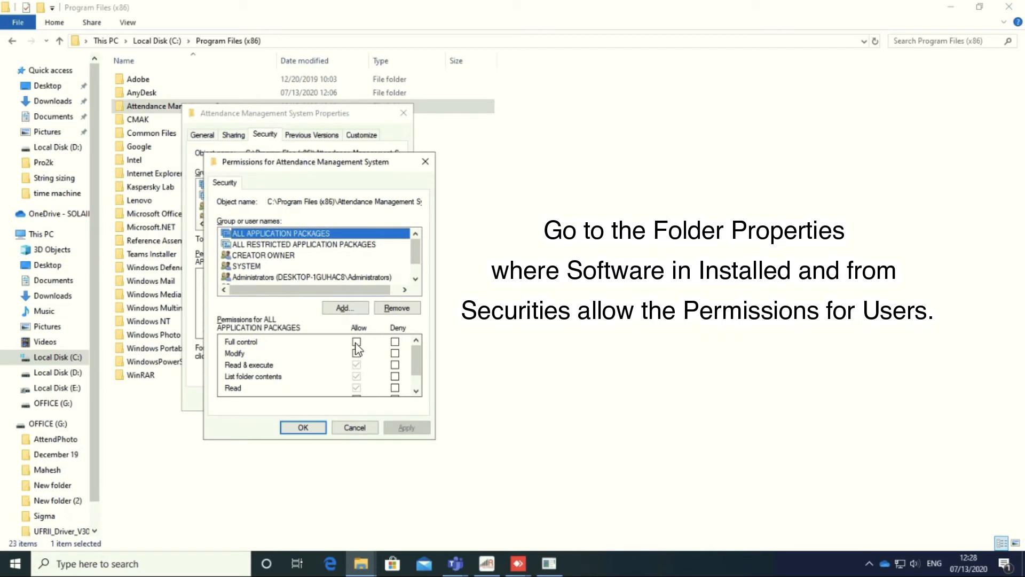
click(356, 341)
click(257, 246)
click(254, 255)
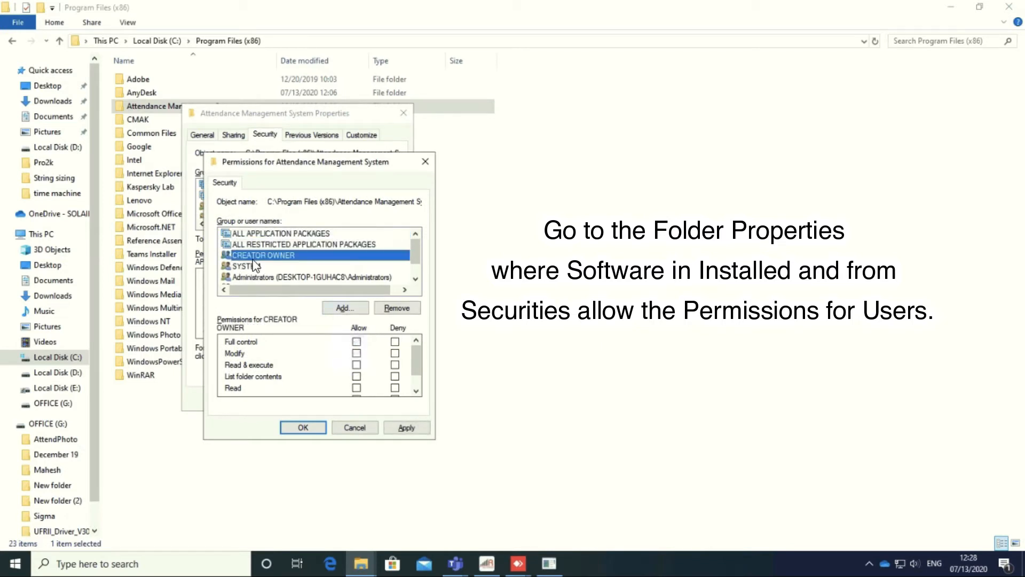
click(357, 341)
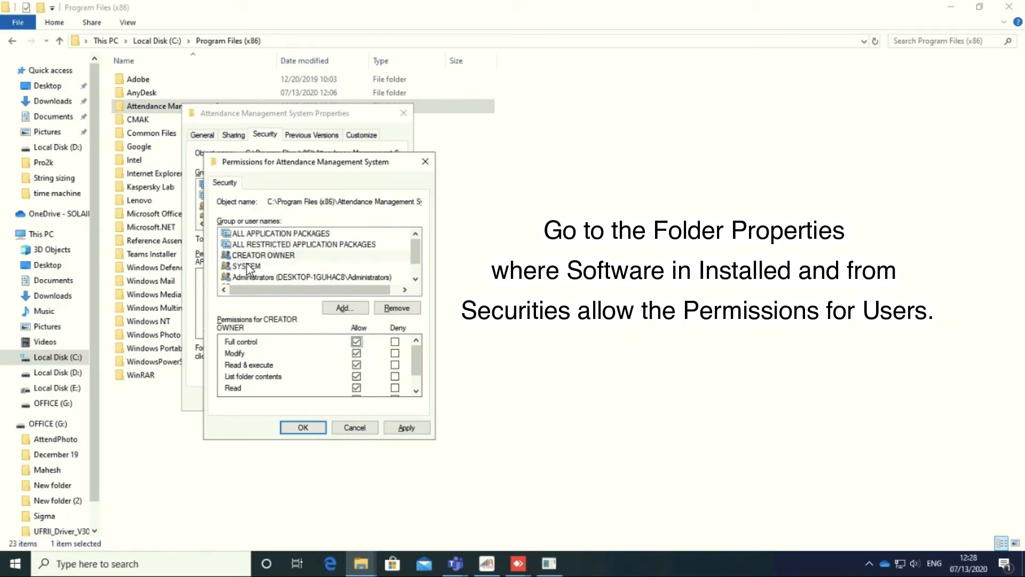
Step: Give the Users group and TrustedInstaller full control of the folder as well
click(247, 266)
click(267, 277)
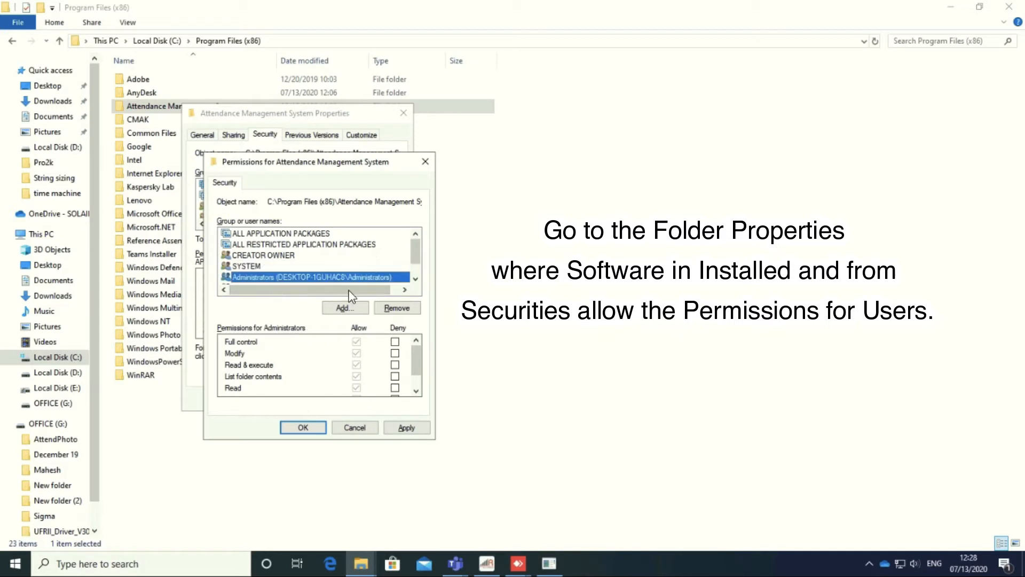
click(415, 278)
click(415, 279)
click(294, 268)
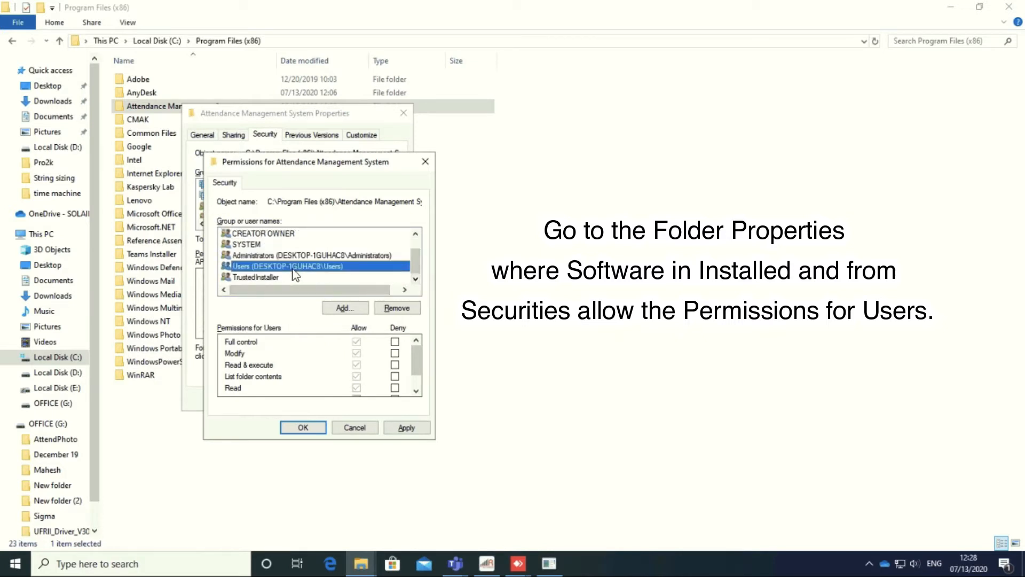
click(356, 342)
click(259, 277)
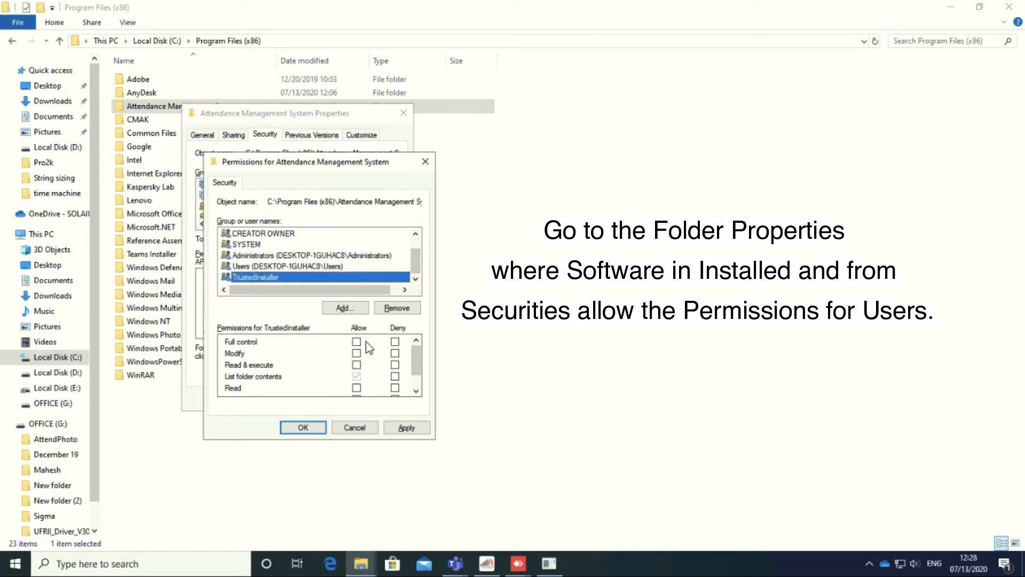
click(357, 342)
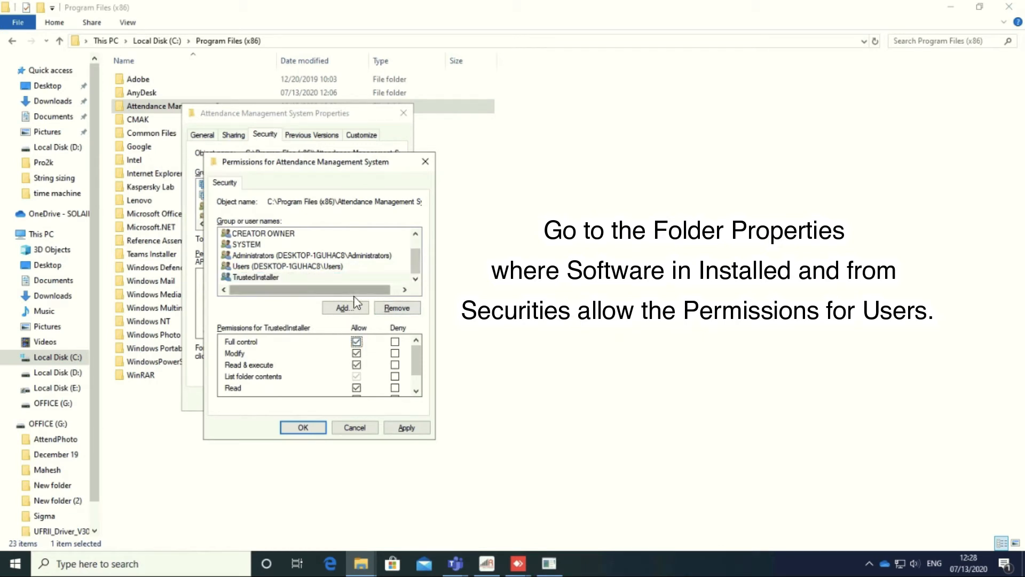
Step: Add the Everyone group to the folder permissions with Full control allowed
click(343, 308)
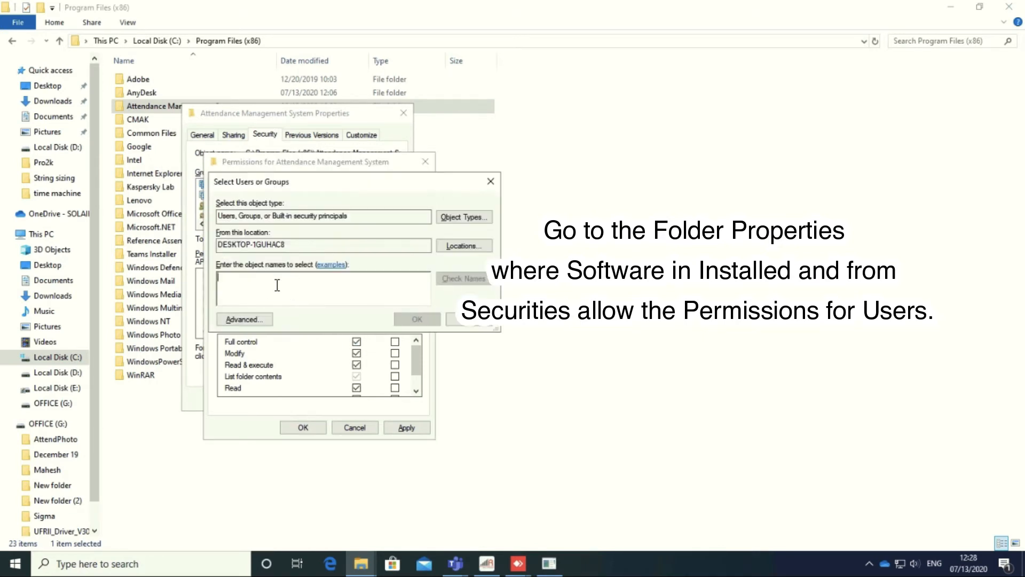
text(everyone)
click(471, 282)
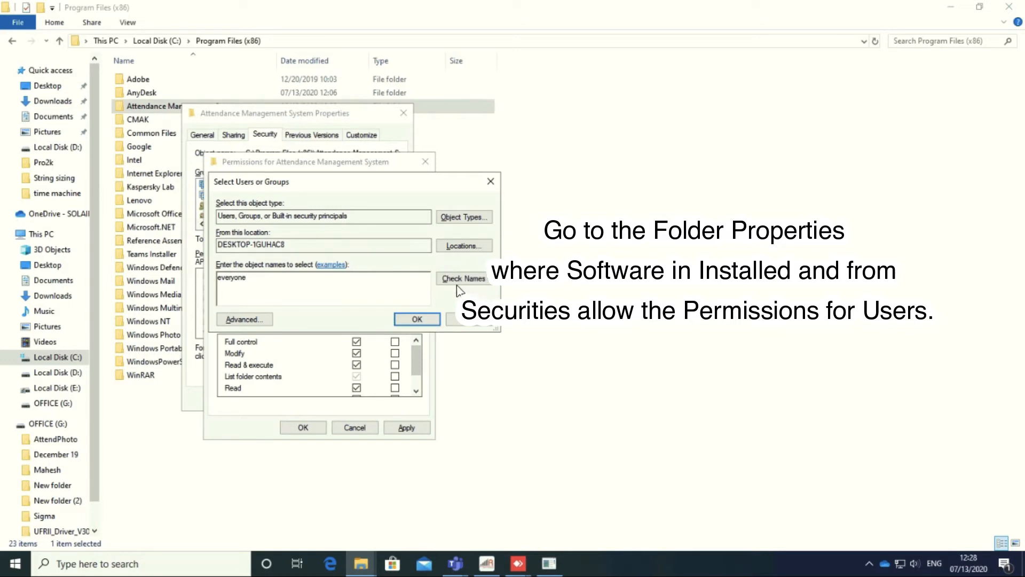
click(417, 320)
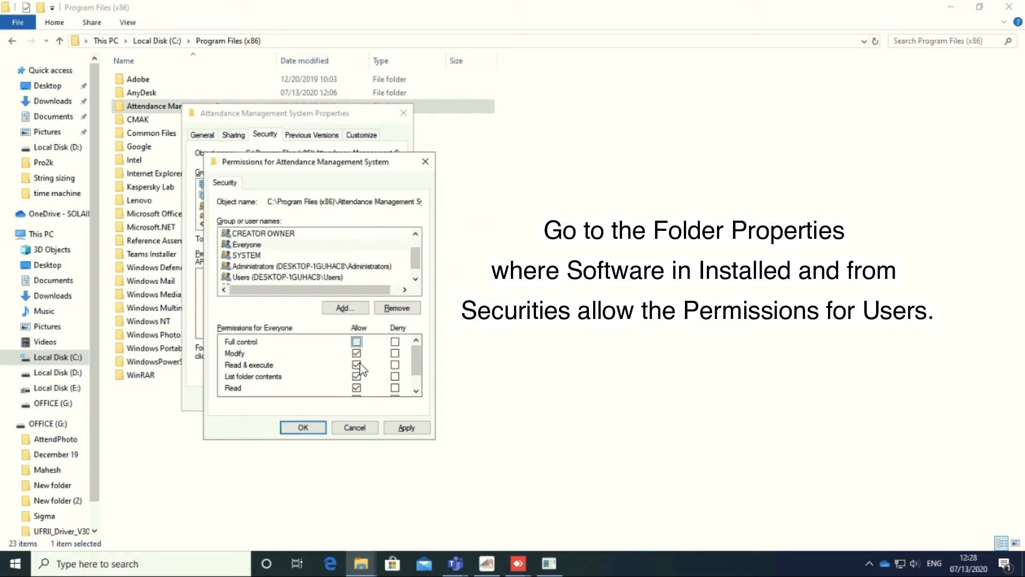
click(412, 428)
Step: Apply the permission changes, close the Properties dialog, and close the Program Files window
click(293, 427)
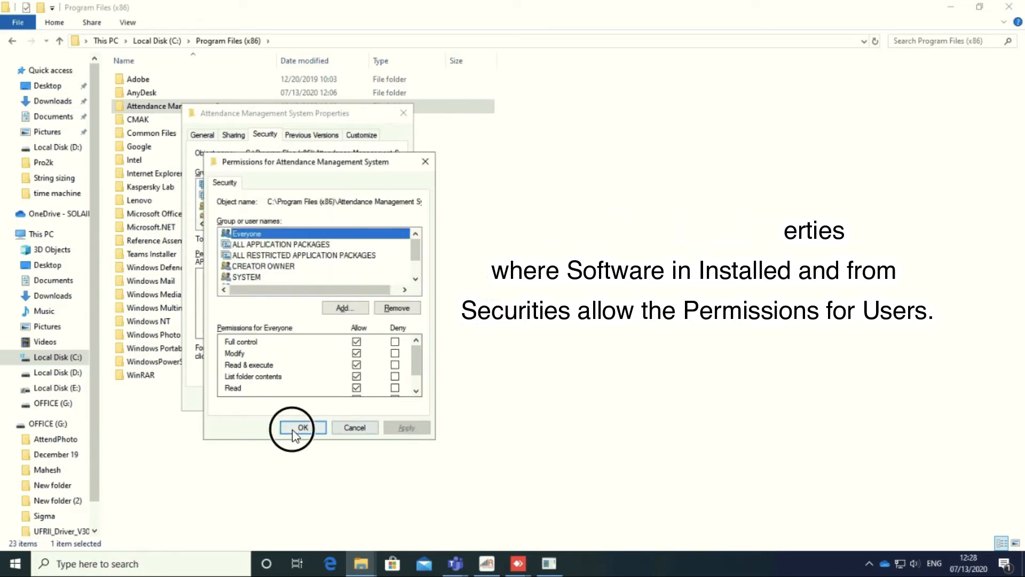
click(281, 399)
click(291, 407)
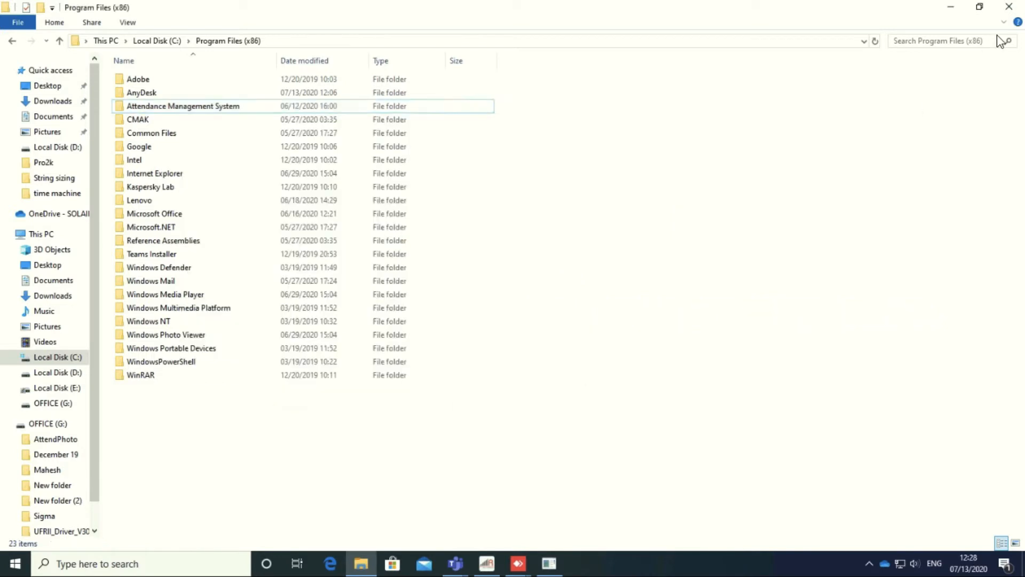
click(1010, 8)
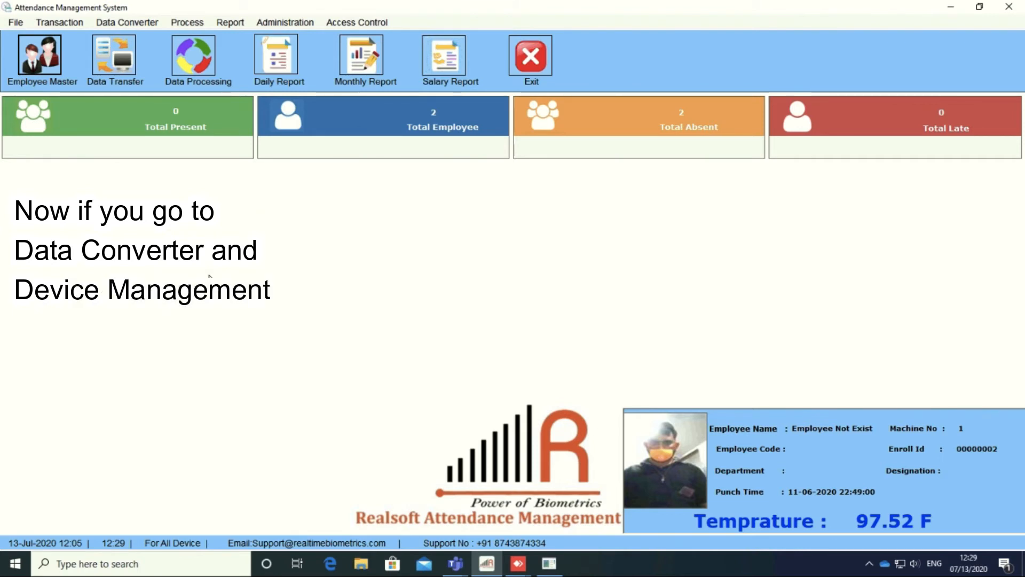
Step: Open Device Management Pro2K and review the IO Communication and Command result logs from 172.20.8.130:8101
click(187, 21)
mouse_move(129, 24)
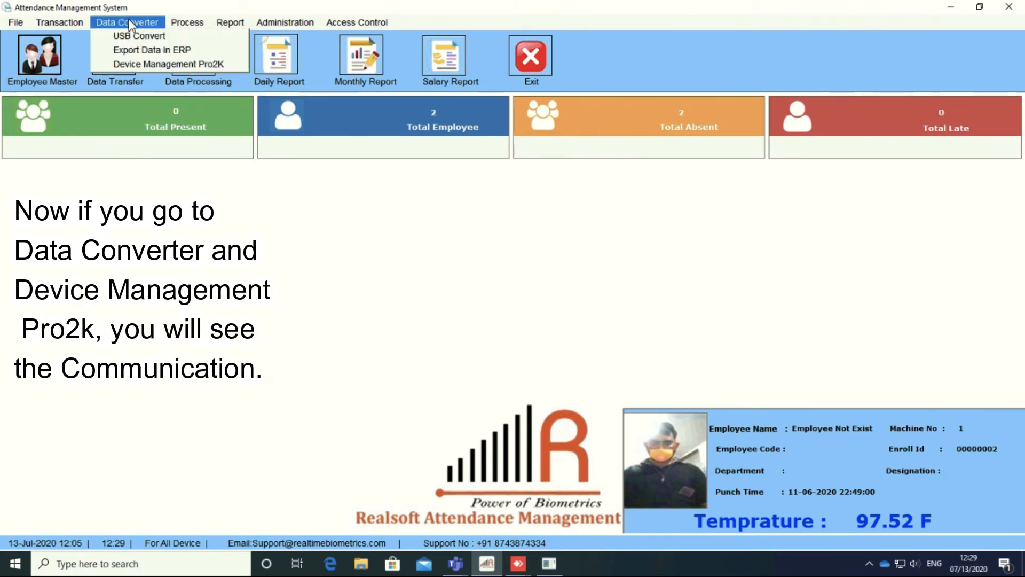
click(136, 63)
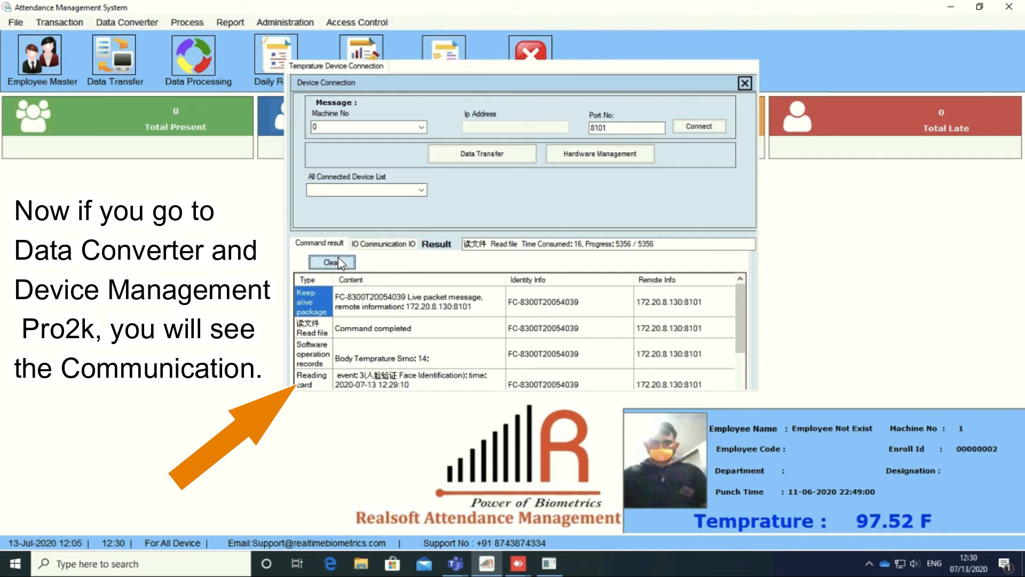
click(355, 244)
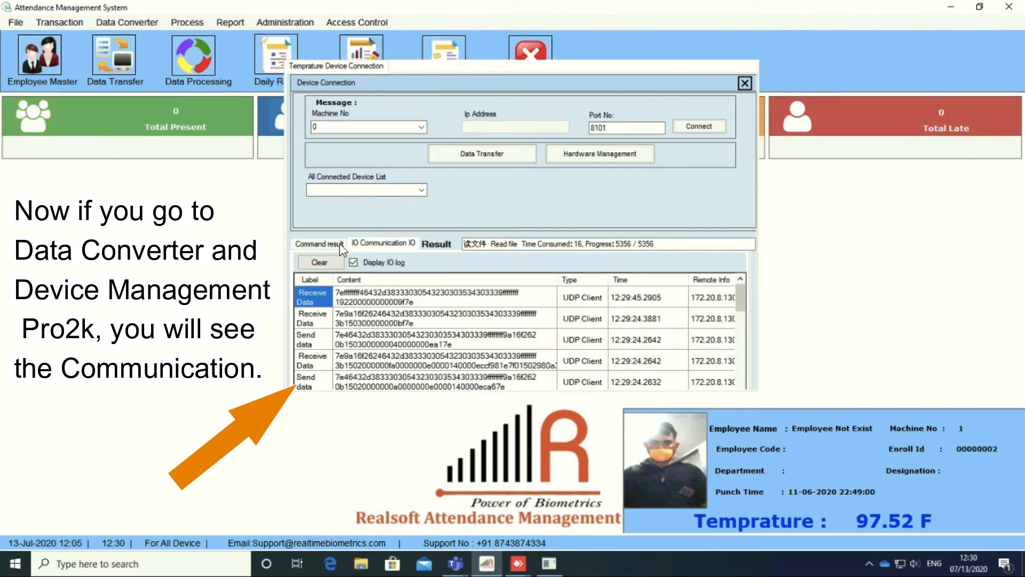
click(334, 244)
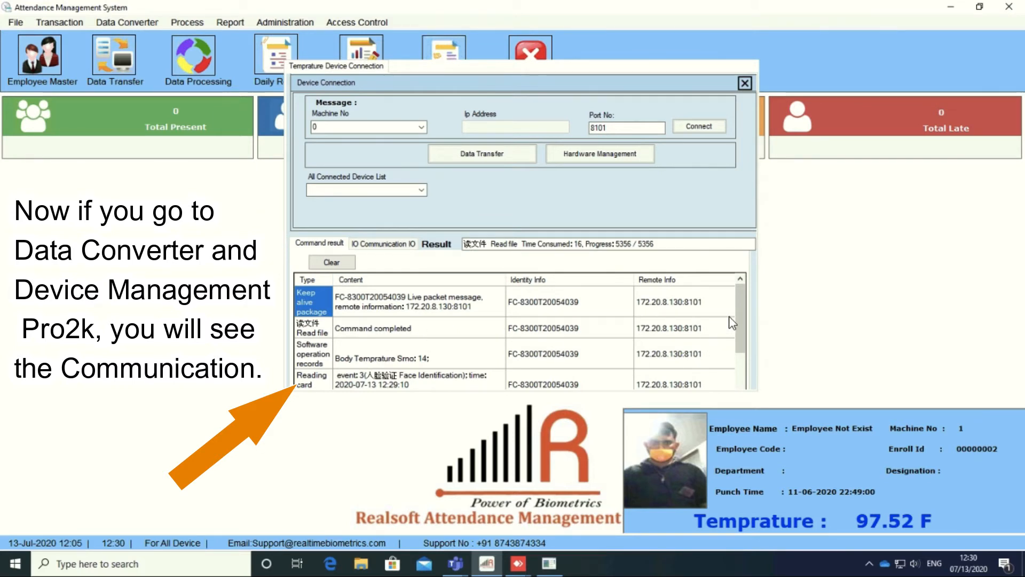
drag(738, 302, 738, 368)
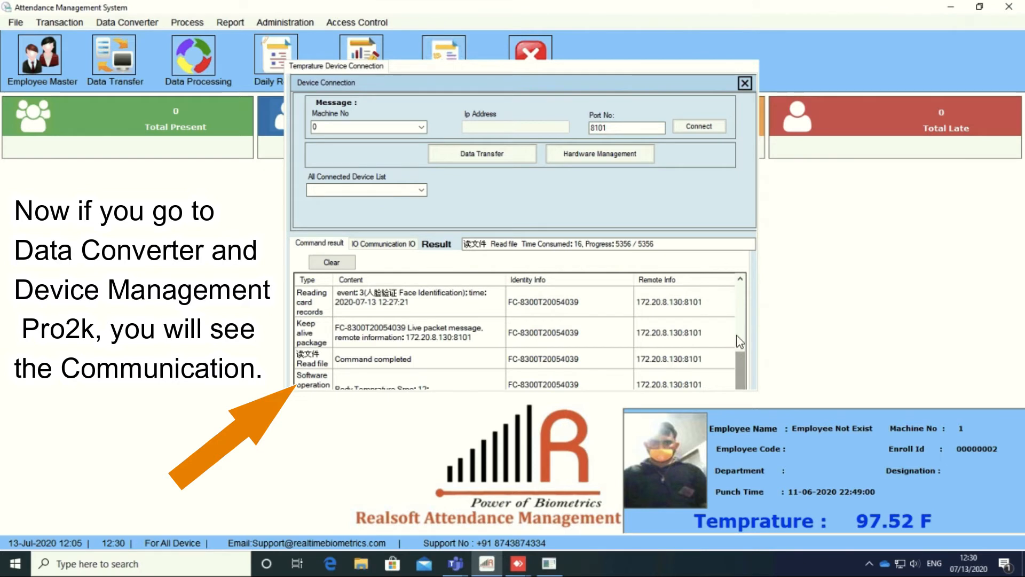
scroll(699, 338, up, 1)
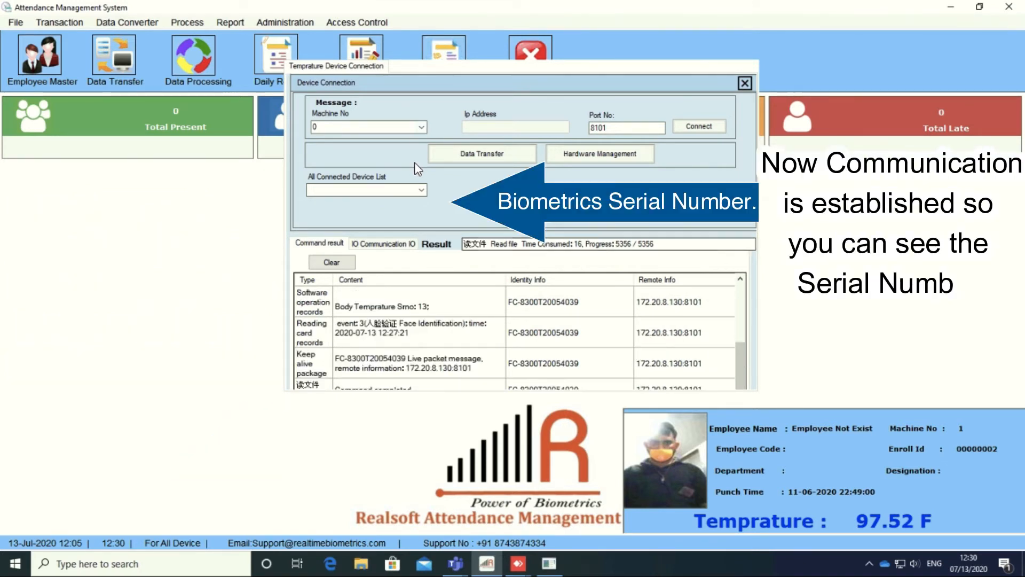
Step: Connect to device FC-8300T20054039 as Machine No 1
click(422, 190)
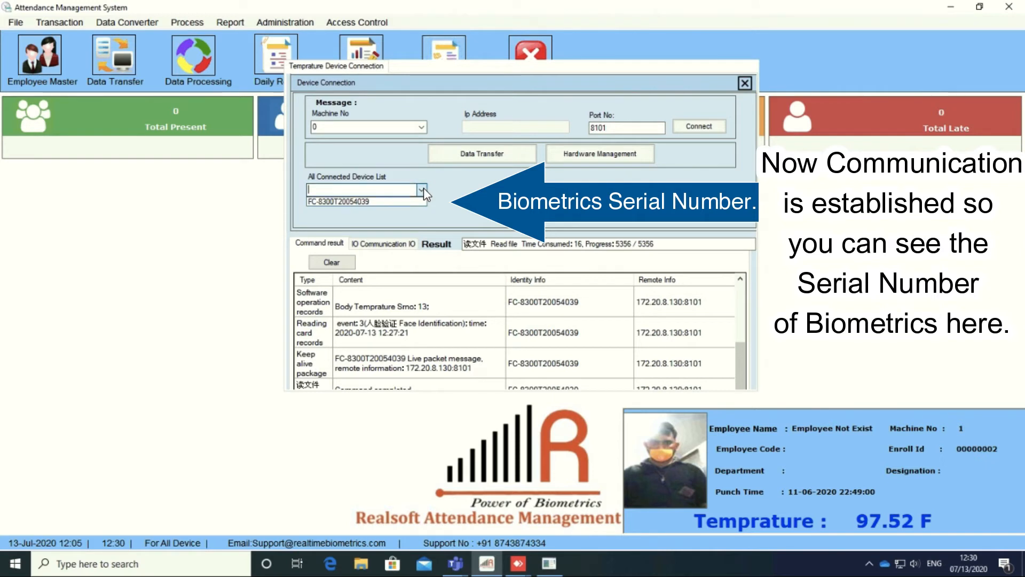
click(366, 192)
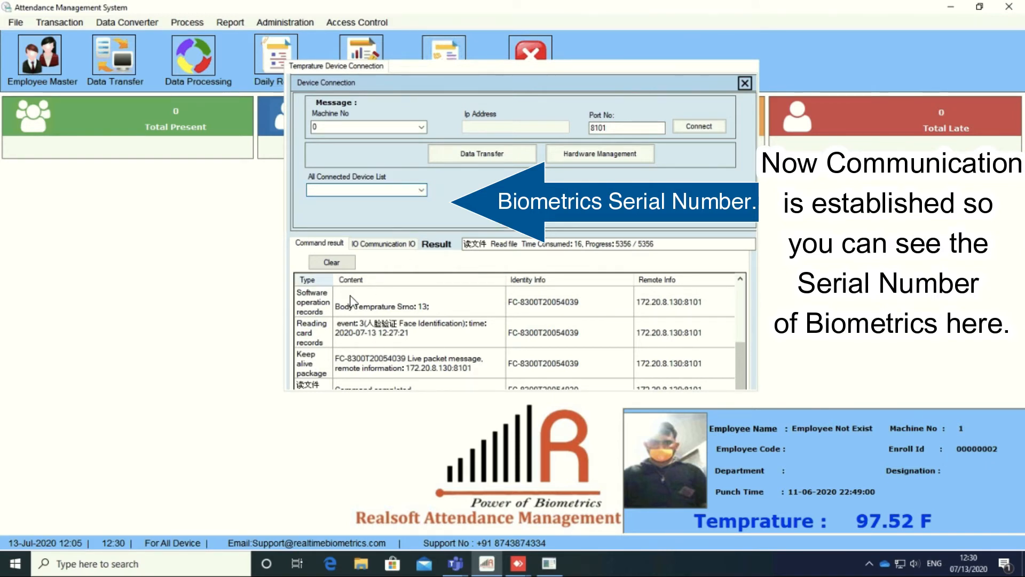
click(421, 191)
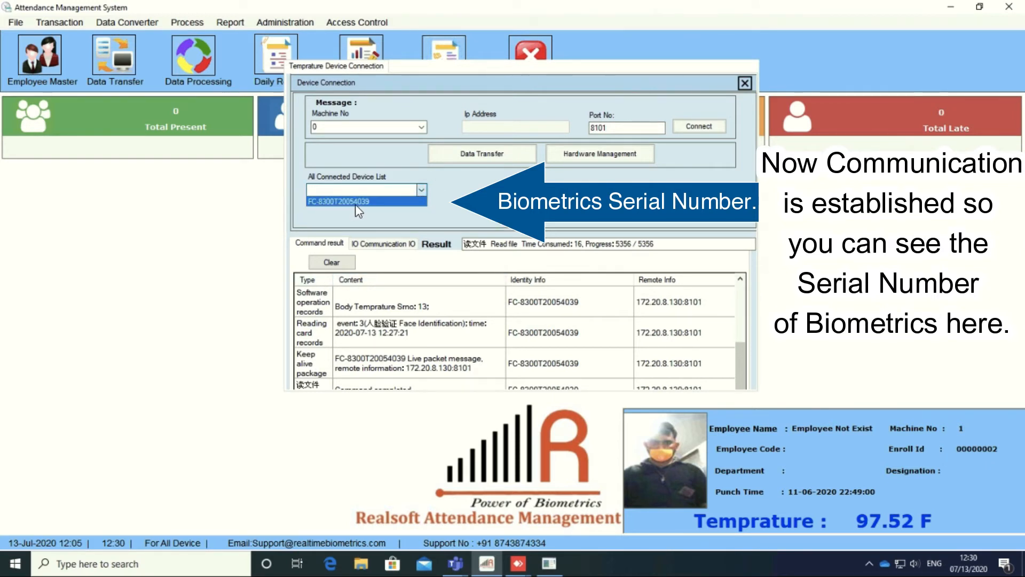
click(353, 202)
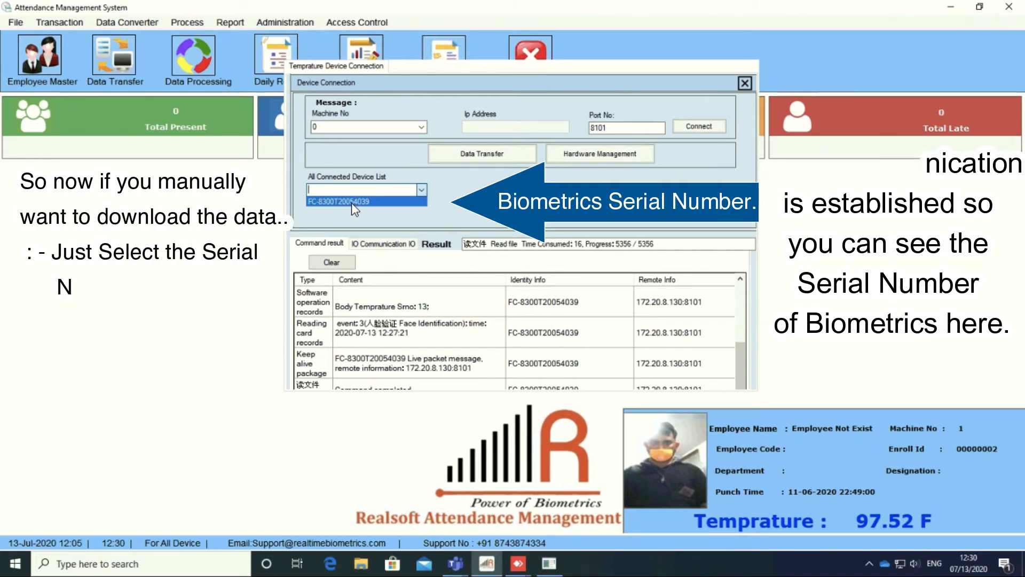
click(422, 127)
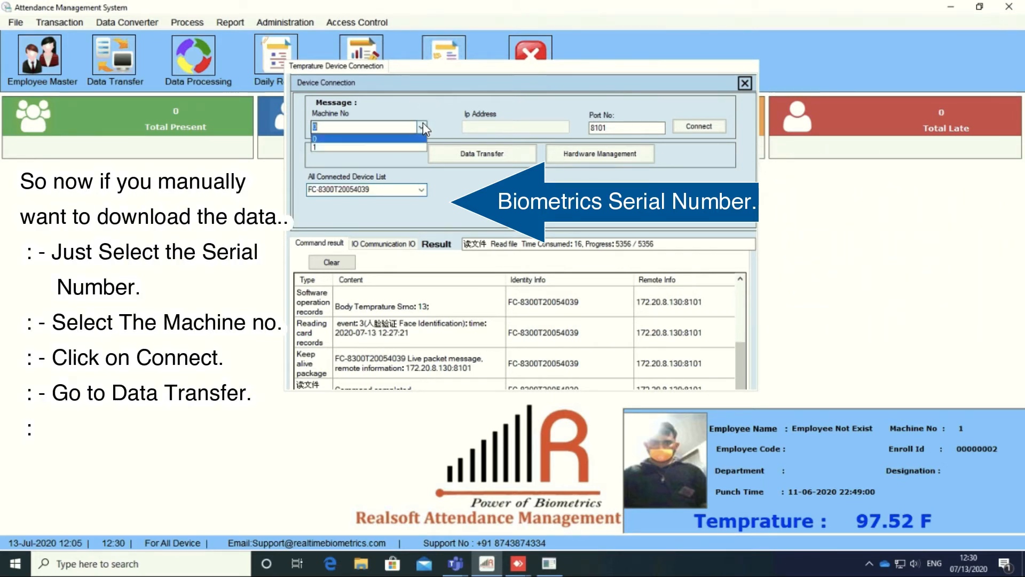
click(337, 153)
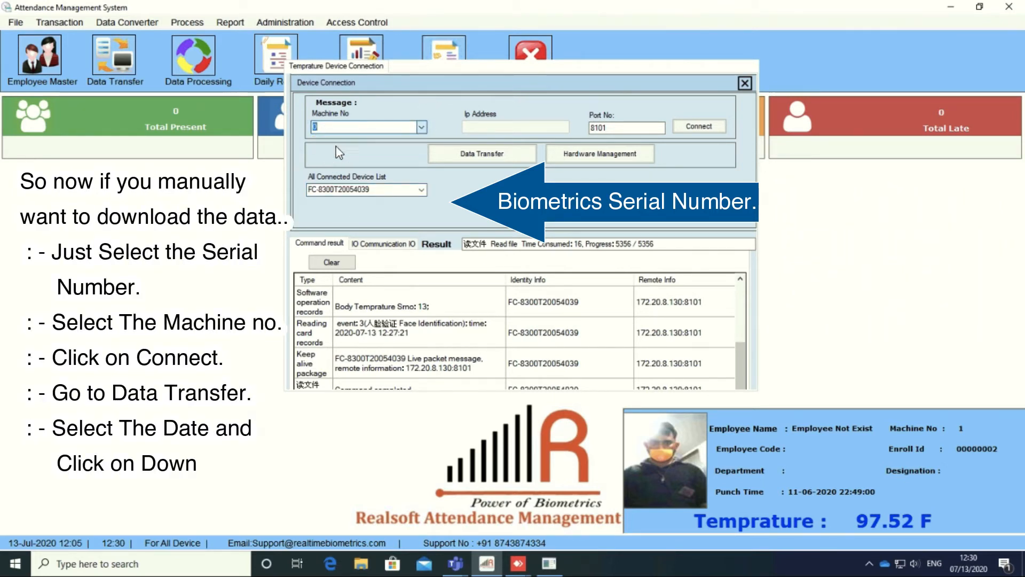
click(704, 126)
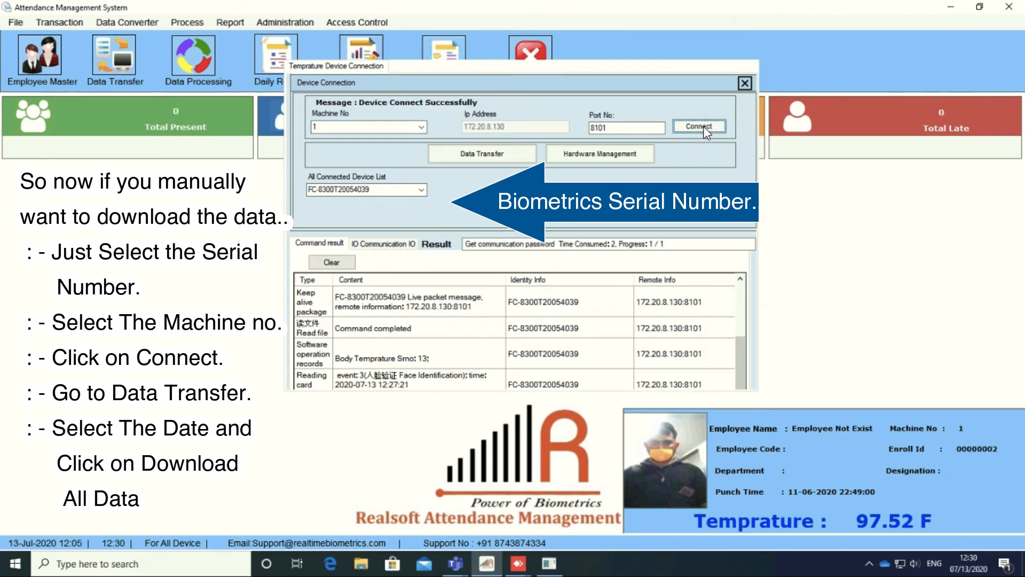
Step: Download all attendance log data from 07/01/2020 to 07/13/2020
click(479, 158)
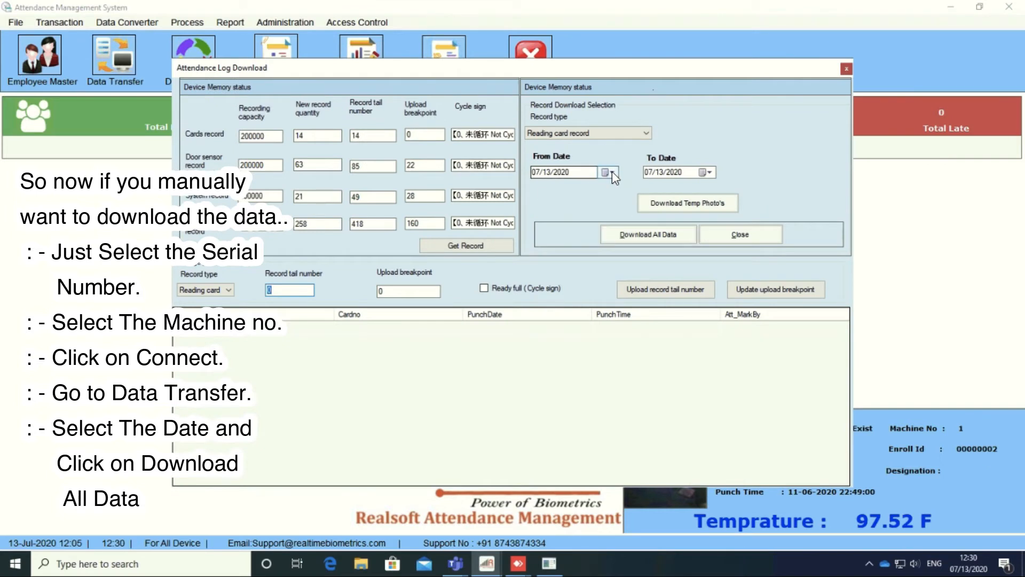
click(612, 171)
click(605, 214)
click(646, 235)
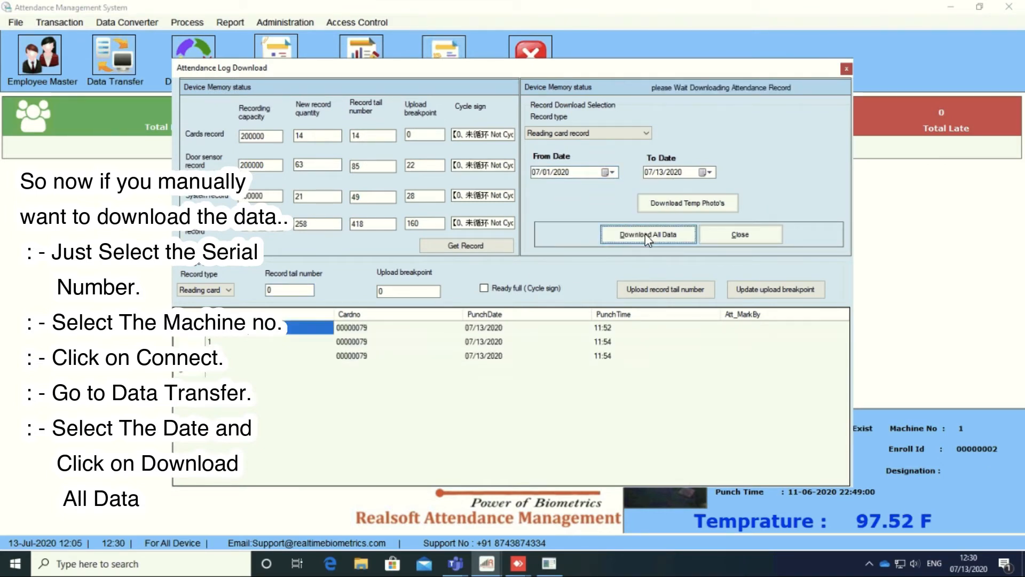
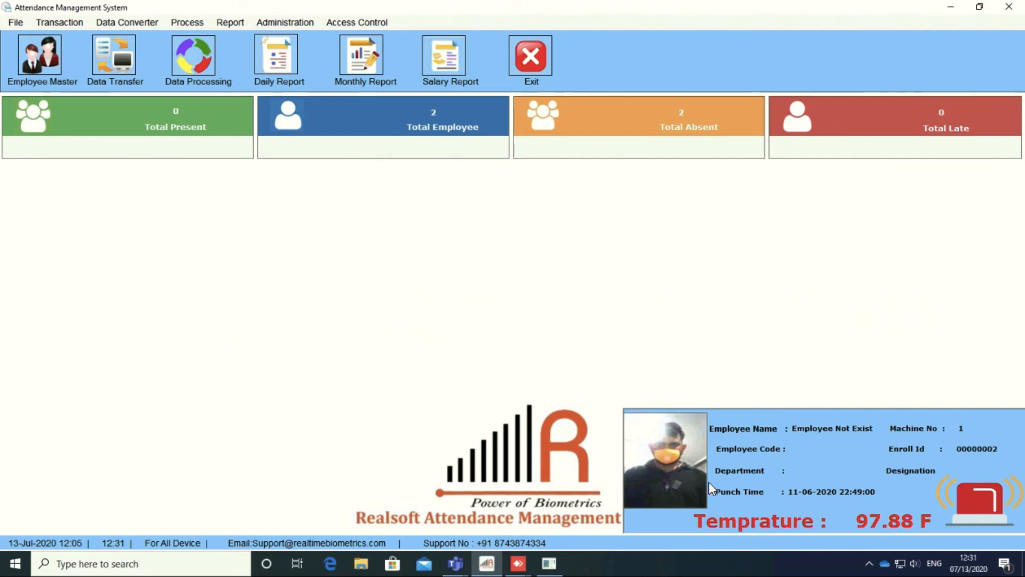
Step: In File > Parameter Setting, change the Temperature Alert Setting from 34 to 37 and save
click(16, 24)
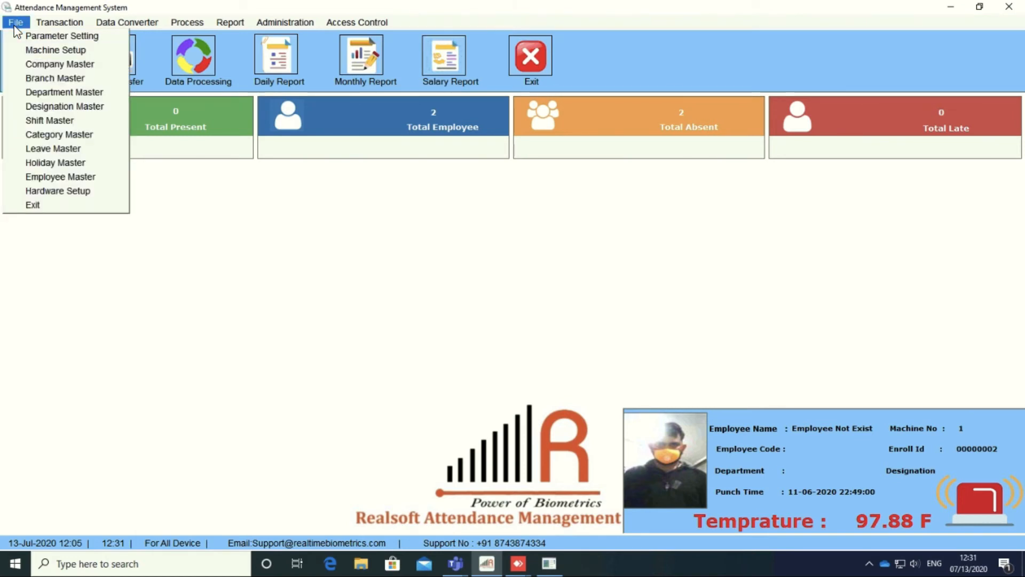
click(32, 35)
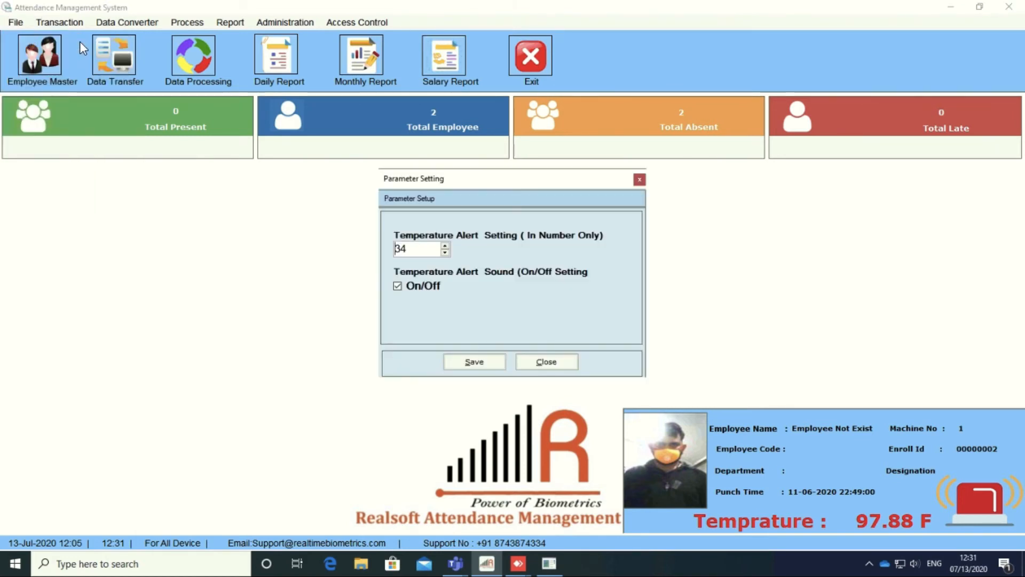
click(416, 249)
text(7)
click(472, 363)
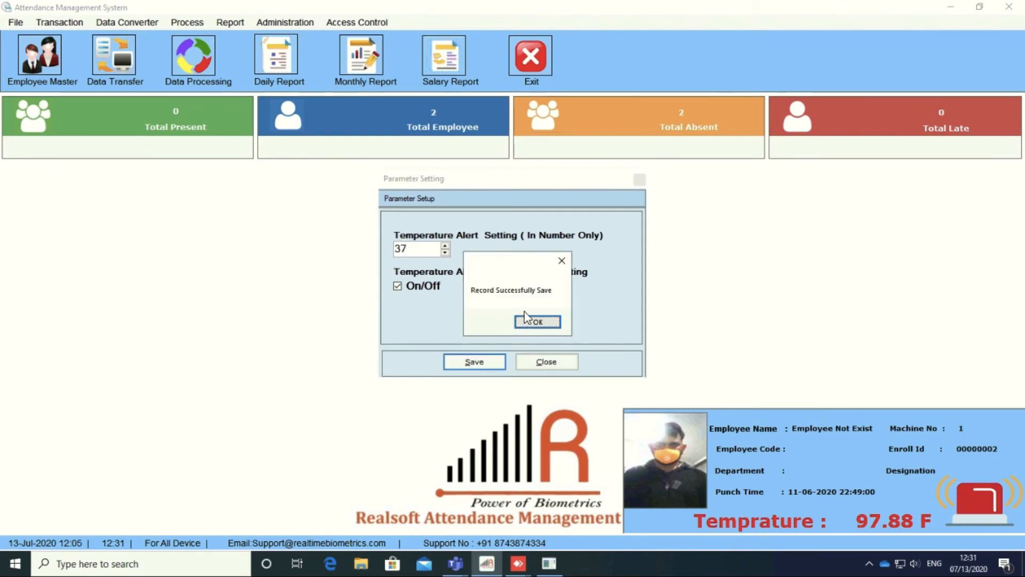
click(536, 322)
click(547, 363)
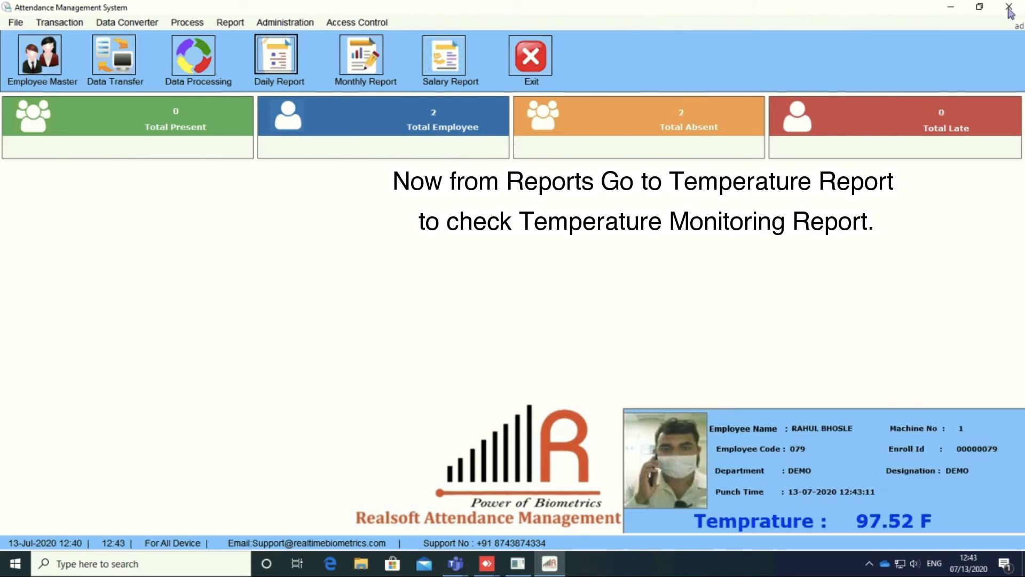
click(226, 24)
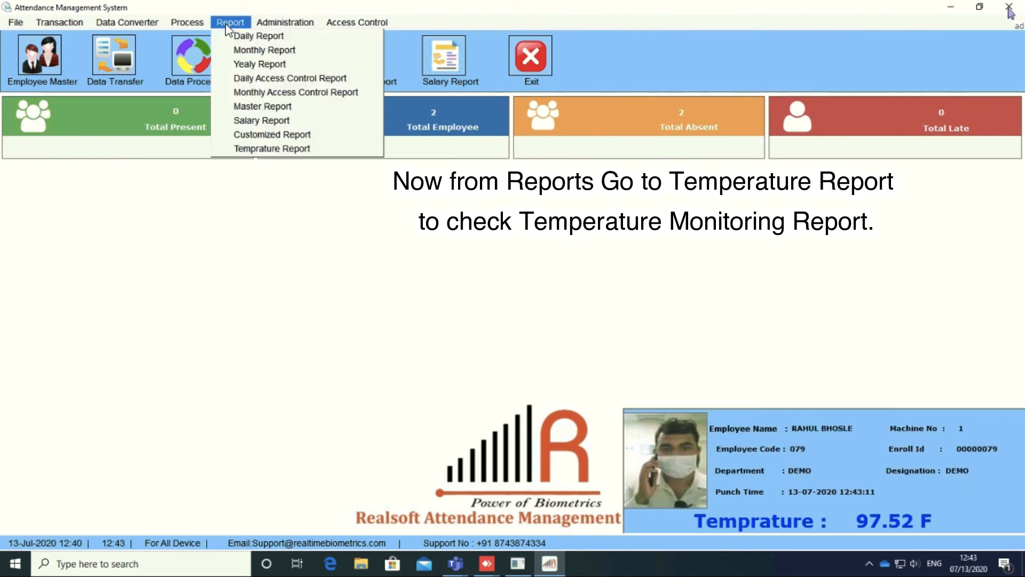
click(259, 152)
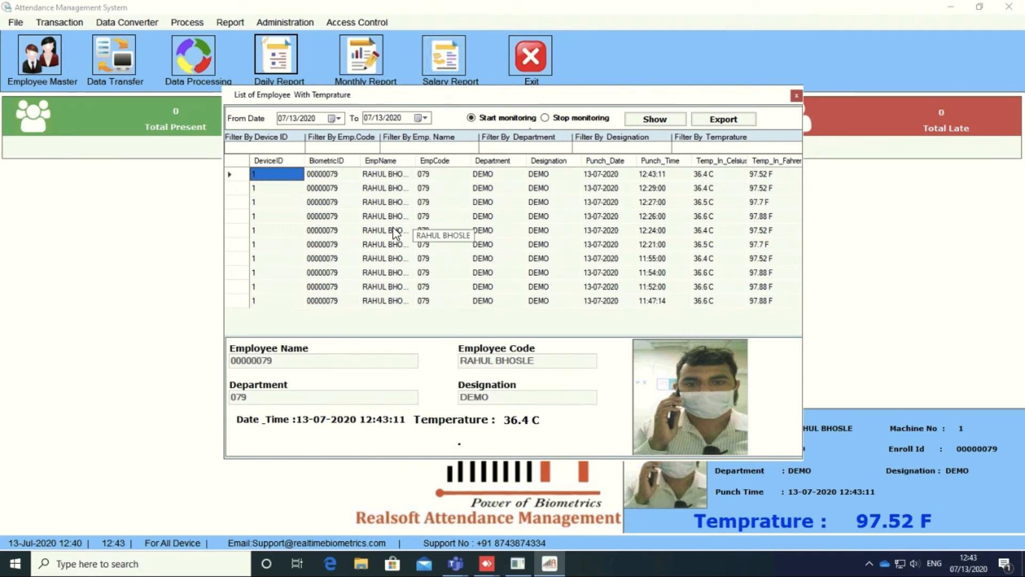
click(396, 230)
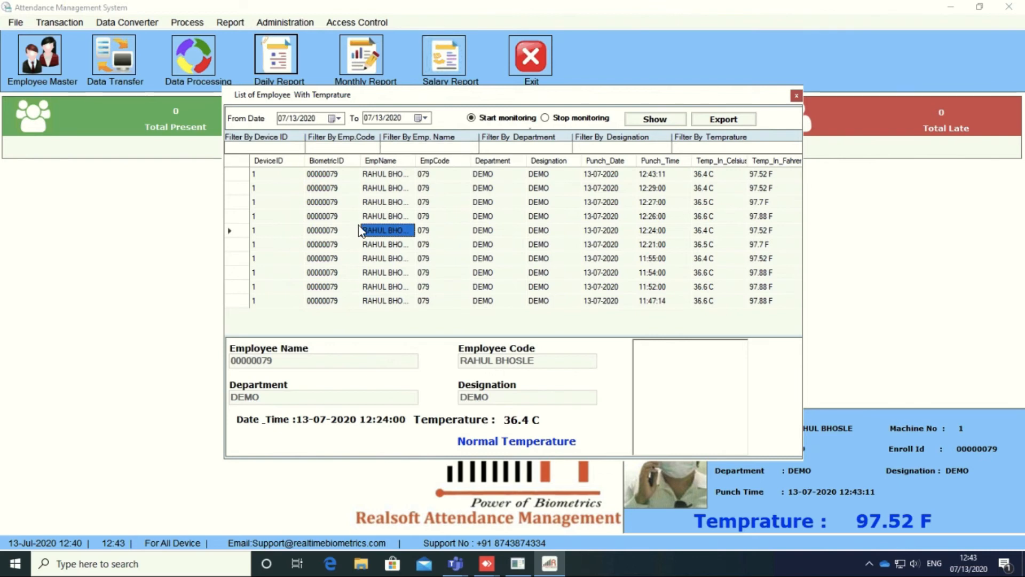
click(386, 174)
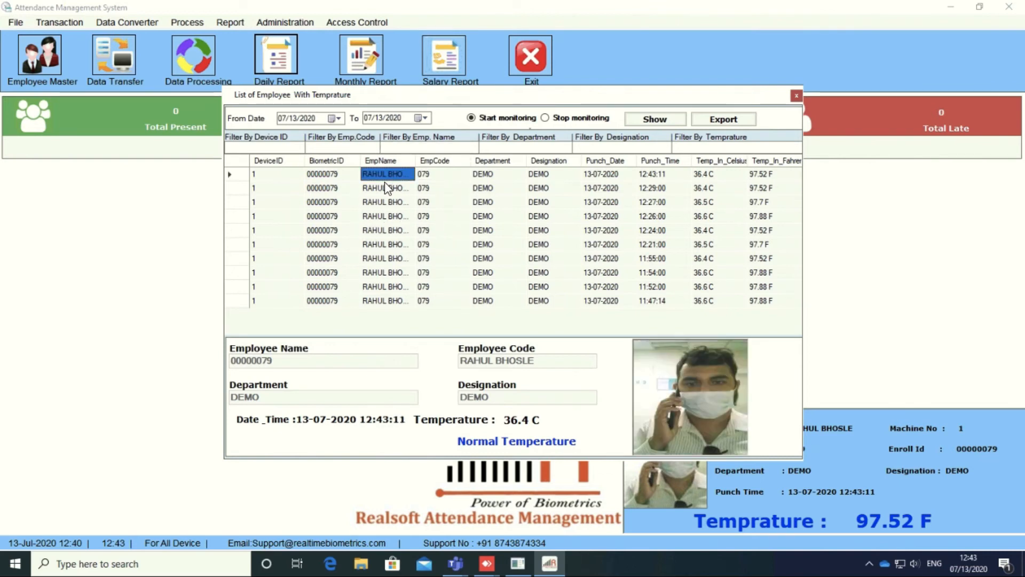
click(380, 246)
key(Down)
key(Down)
key(Down)
key(Down)
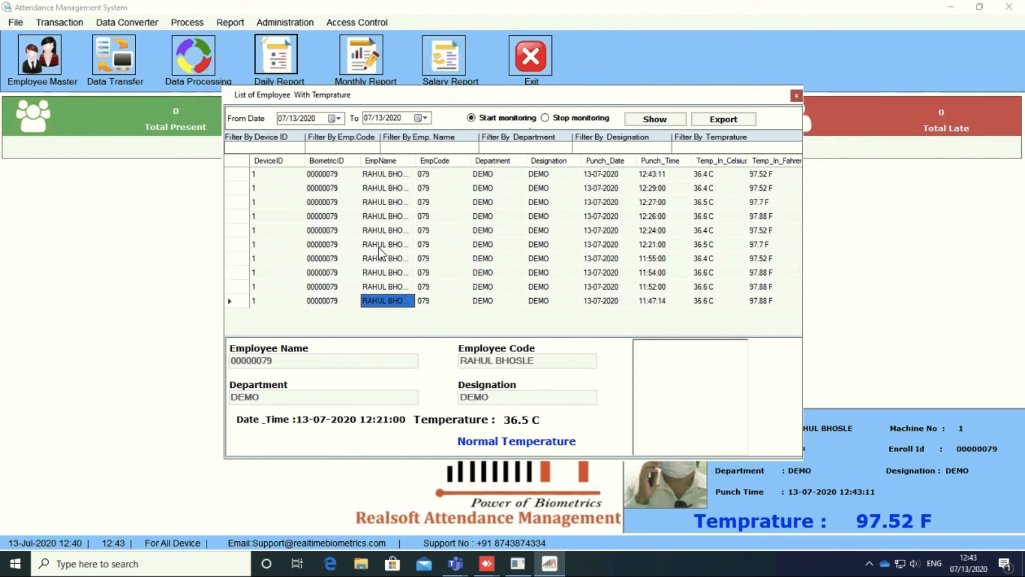
key(Up)
key(Up)
key(Up)
key(Up)
key(Up)
key(Up)
key(Up)
key(Up)
key(Up)
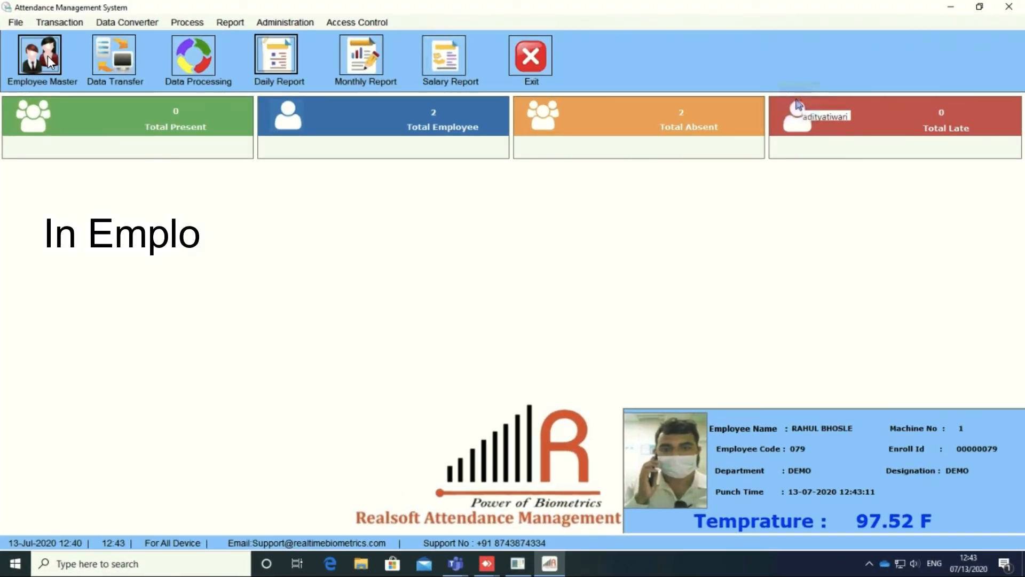
Step: Rename the DEMO employee to Visitors, with employee code 000 and card number 00000000
click(47, 58)
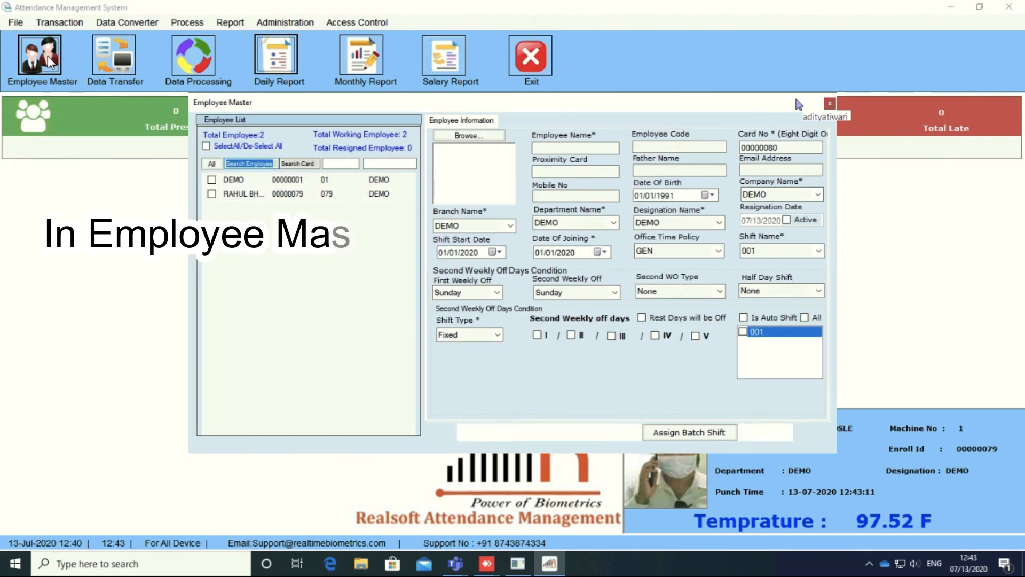
click(237, 180)
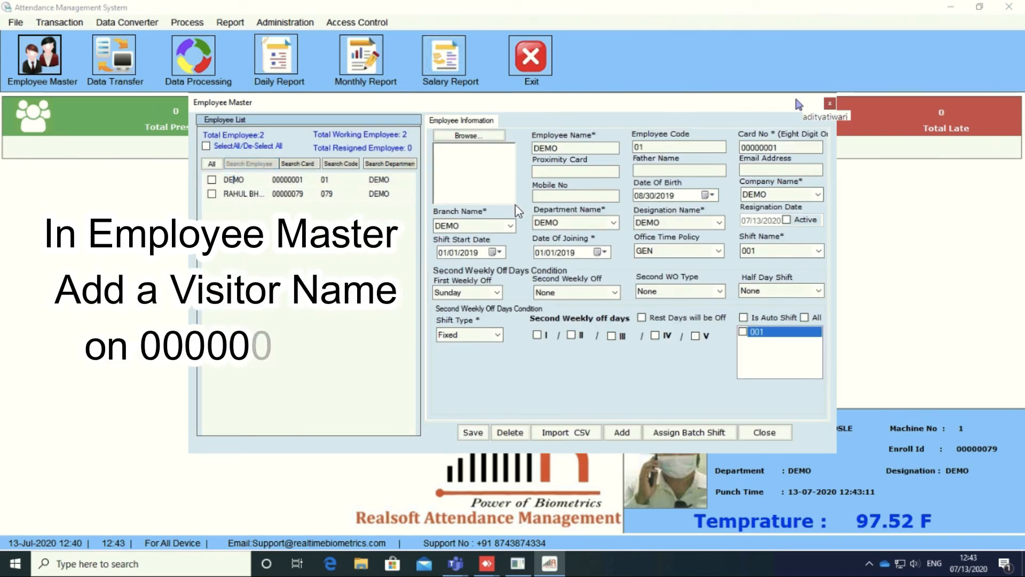
click(569, 154)
double_click(569, 153)
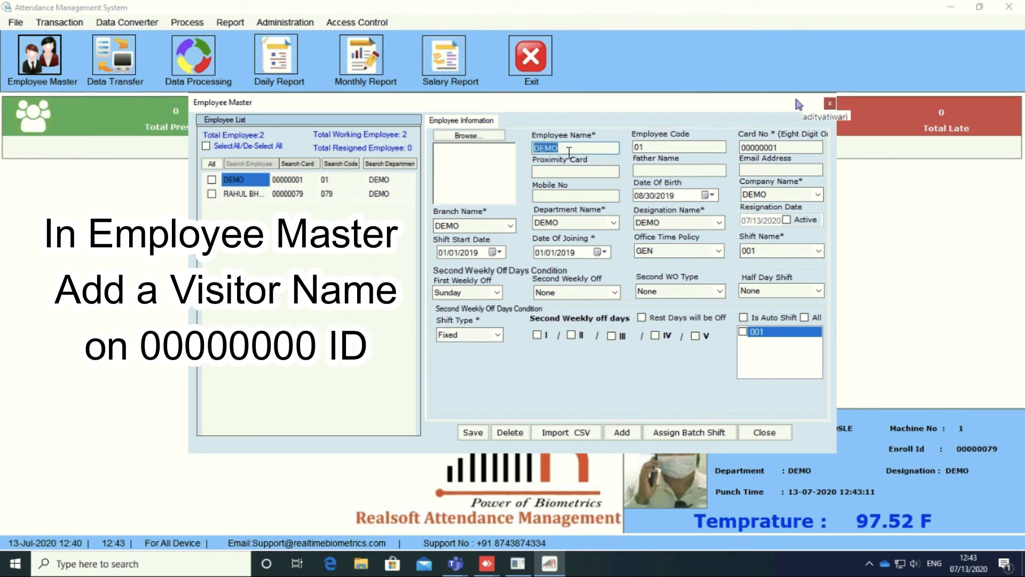
key(BackSpace)
text(Visitor)
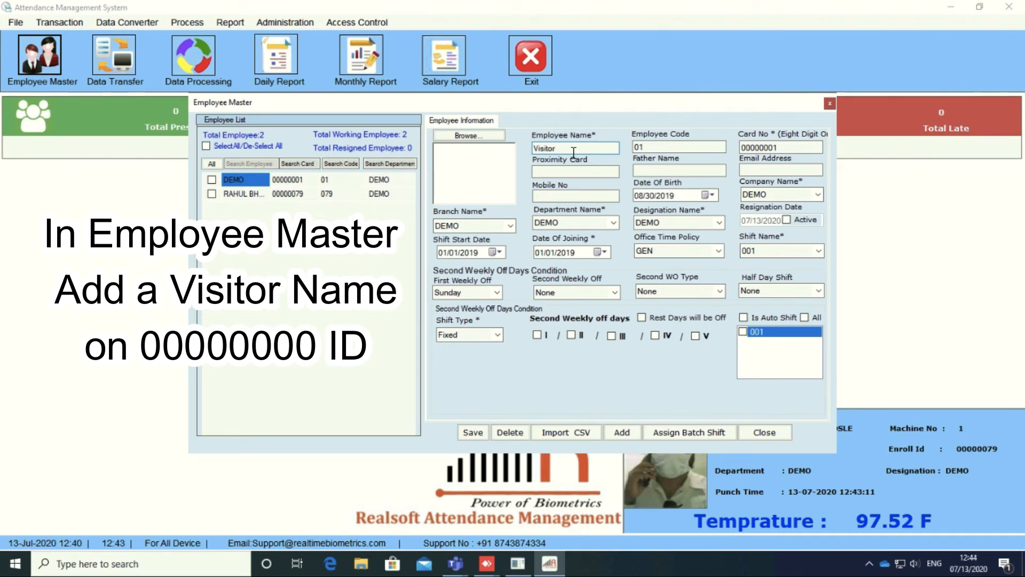
click(652, 148)
text(00)
click(785, 149)
text(0)
click(581, 145)
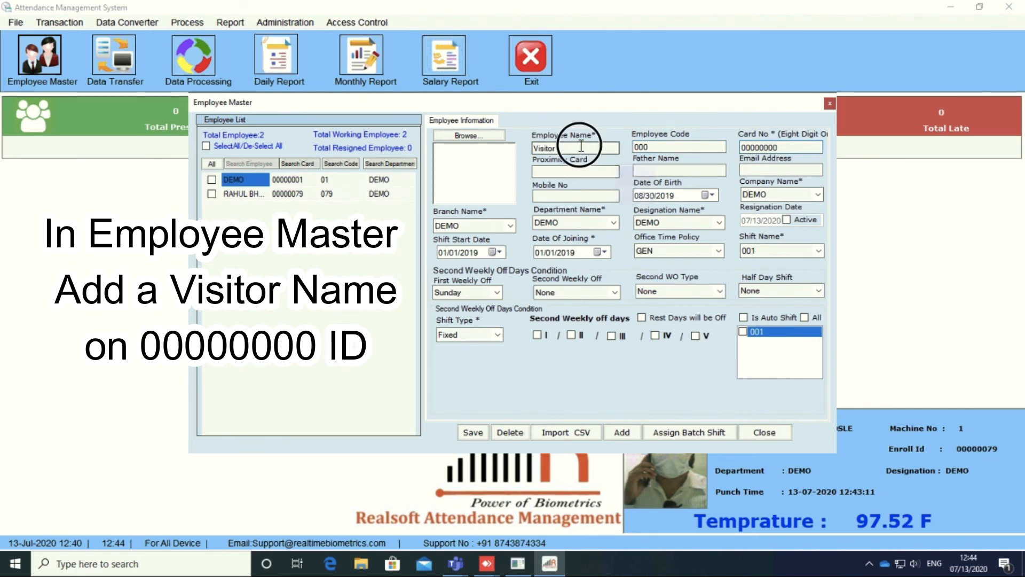
text(Visitors)
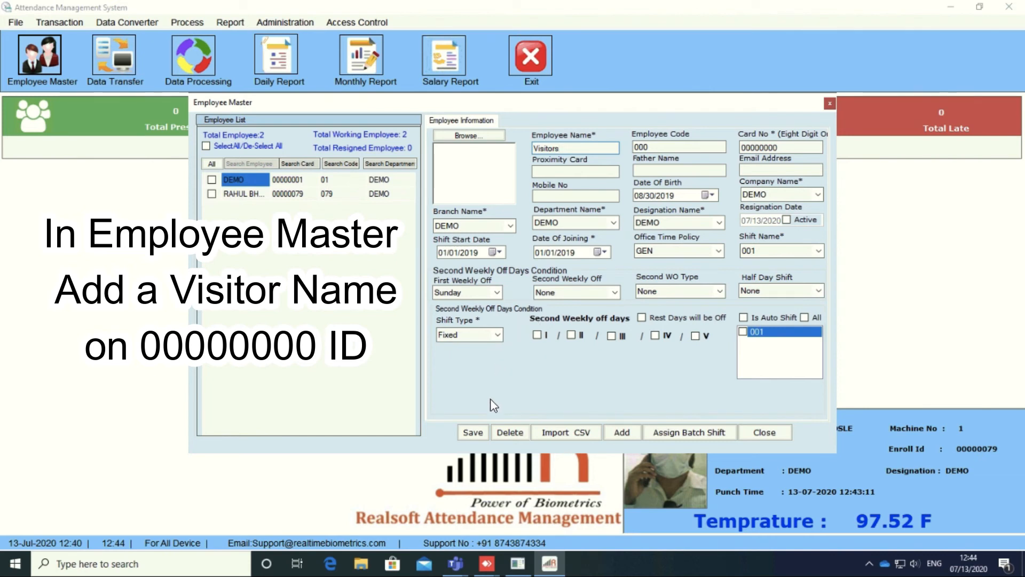
Step: Set First Weekly Off to None and save the Visitors record
click(498, 297)
click(447, 369)
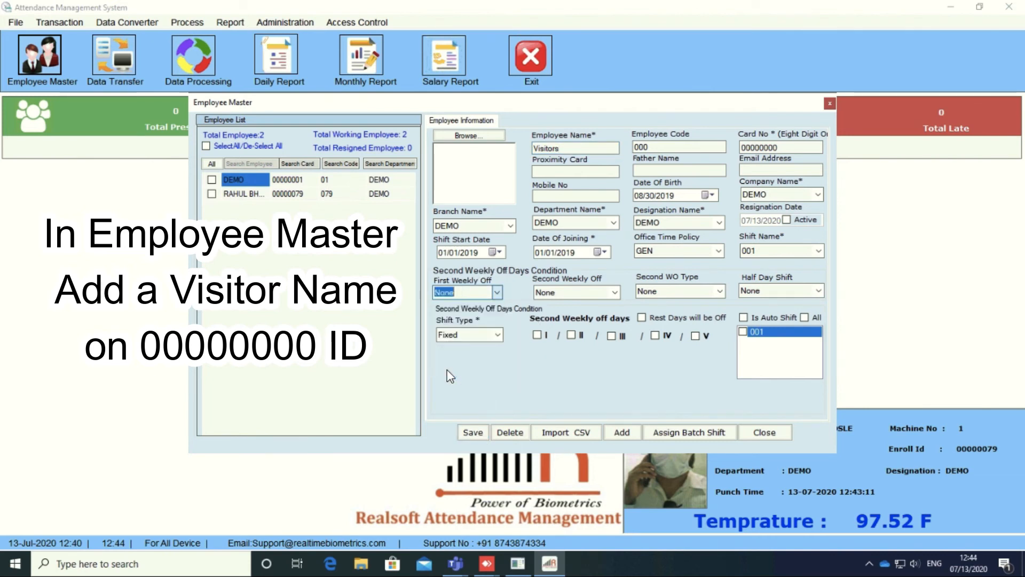
click(471, 433)
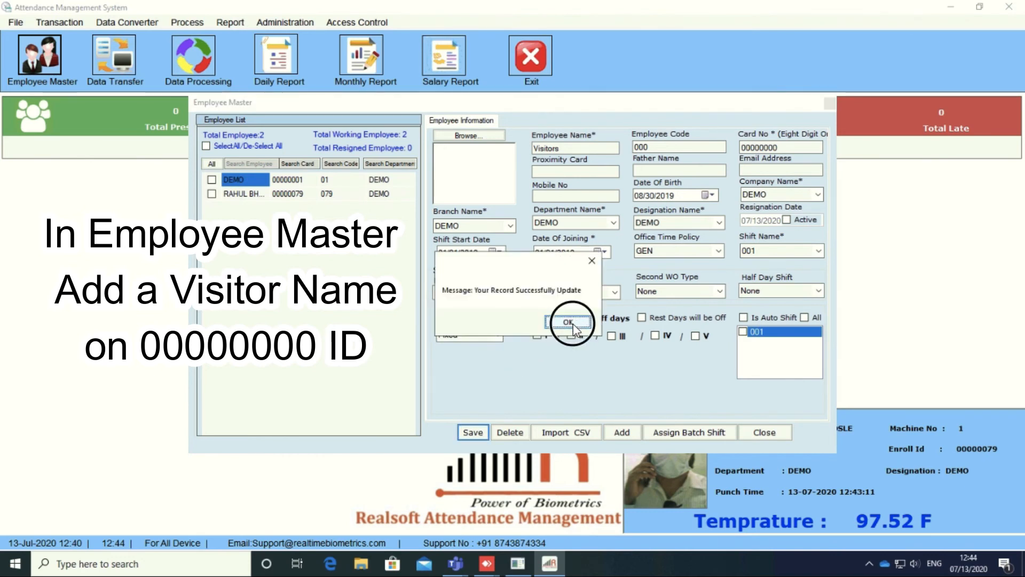
click(568, 322)
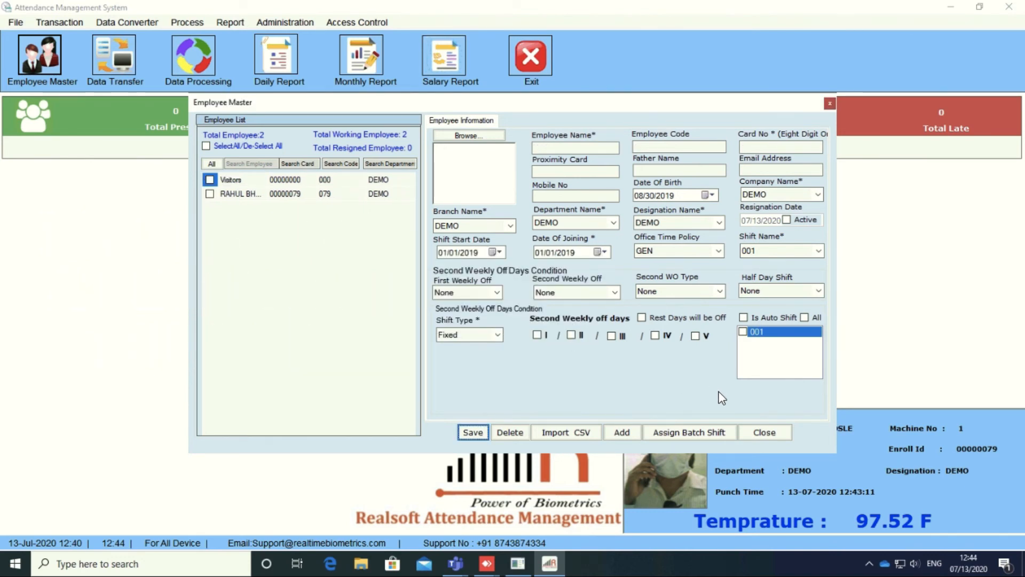
Step: Close Employee Master and open the Temprature Report from the Report menu
click(764, 432)
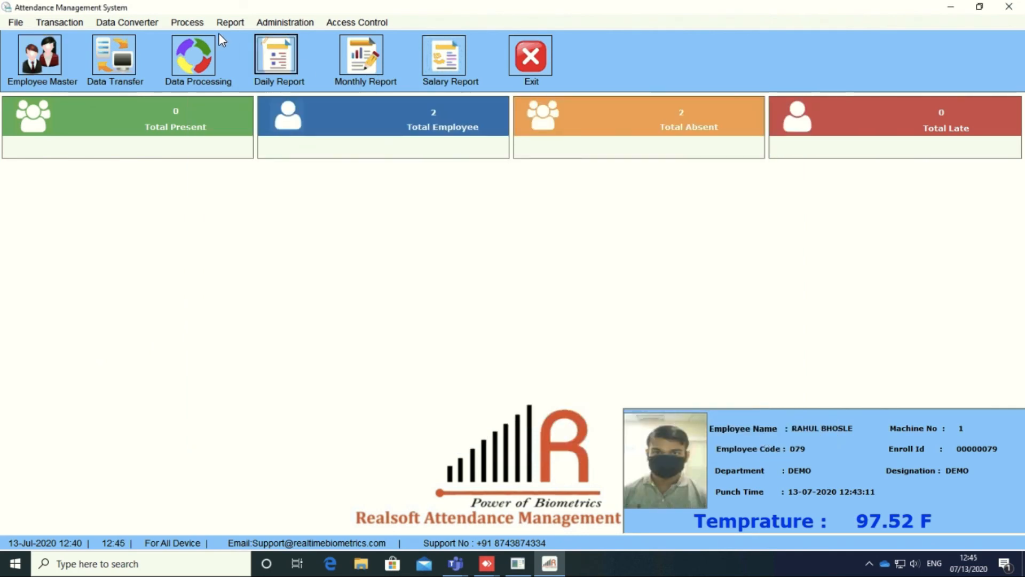
click(188, 24)
mouse_move(230, 22)
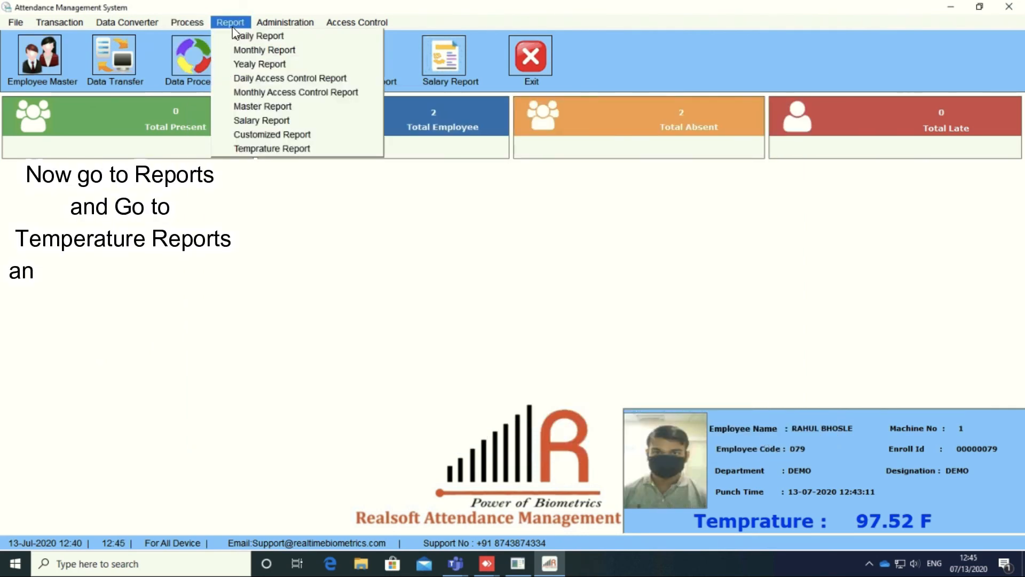
click(269, 148)
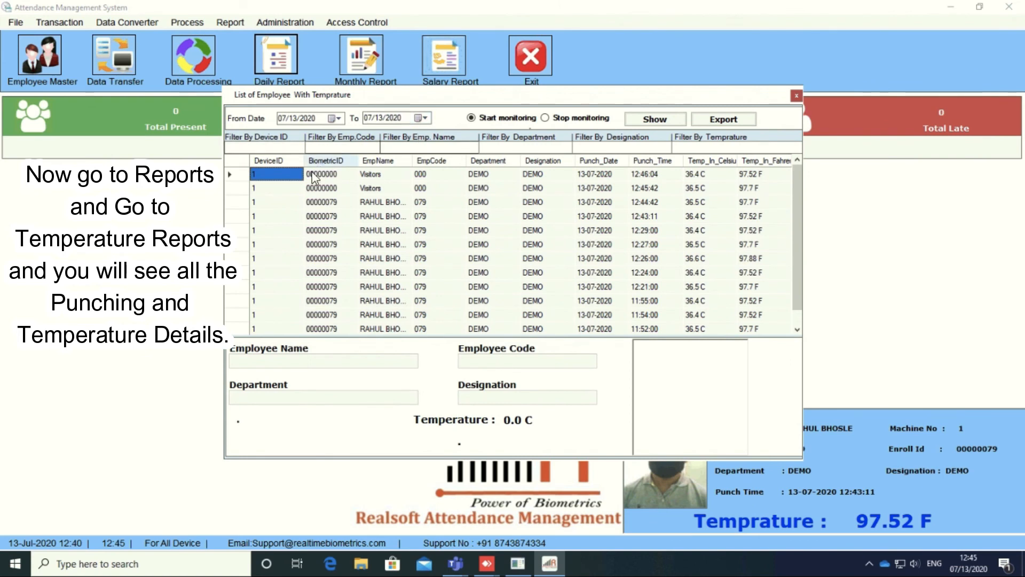
Step: View the first two punch records' details, then export the report to Excel
click(322, 176)
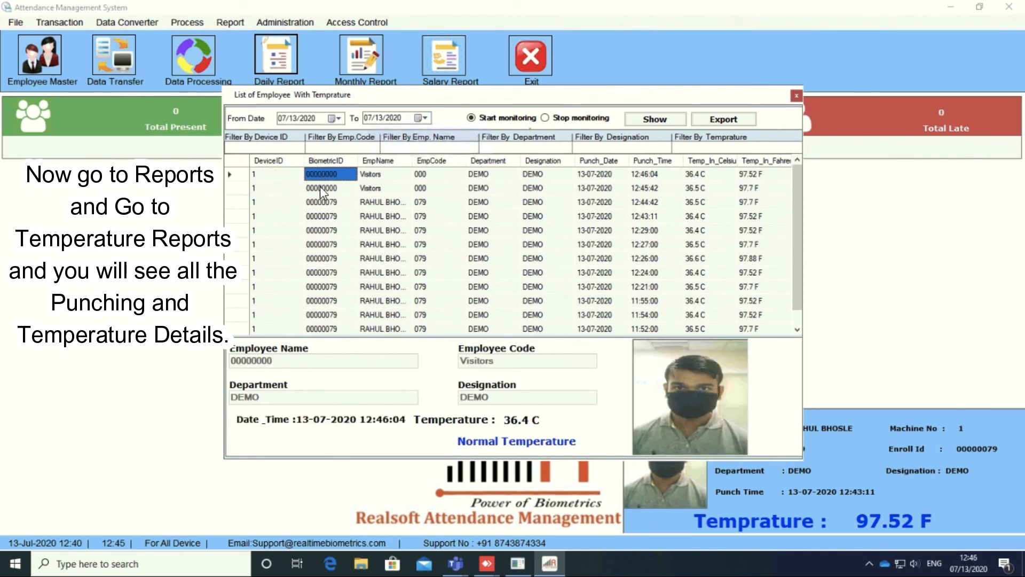
click(319, 185)
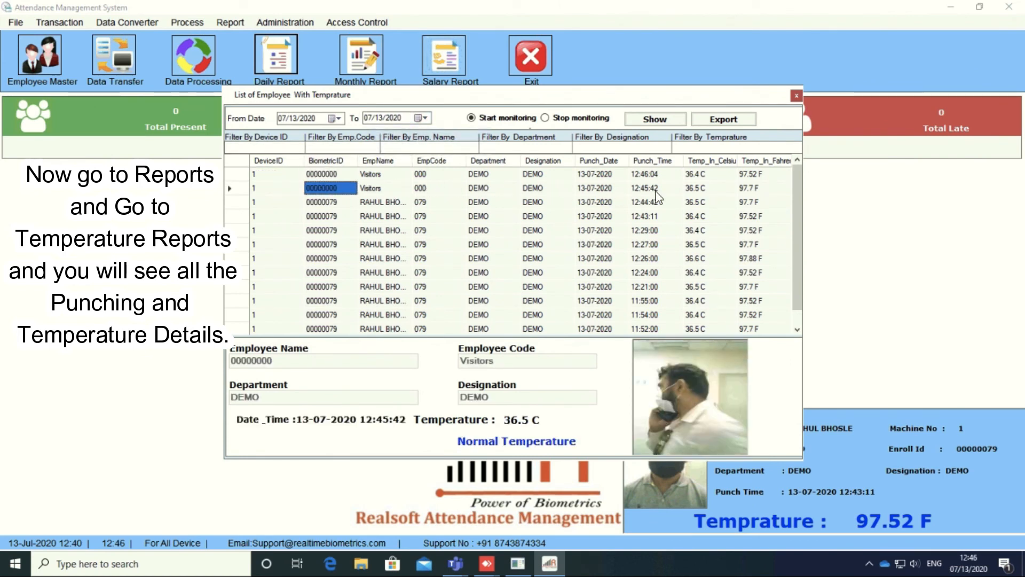
click(746, 172)
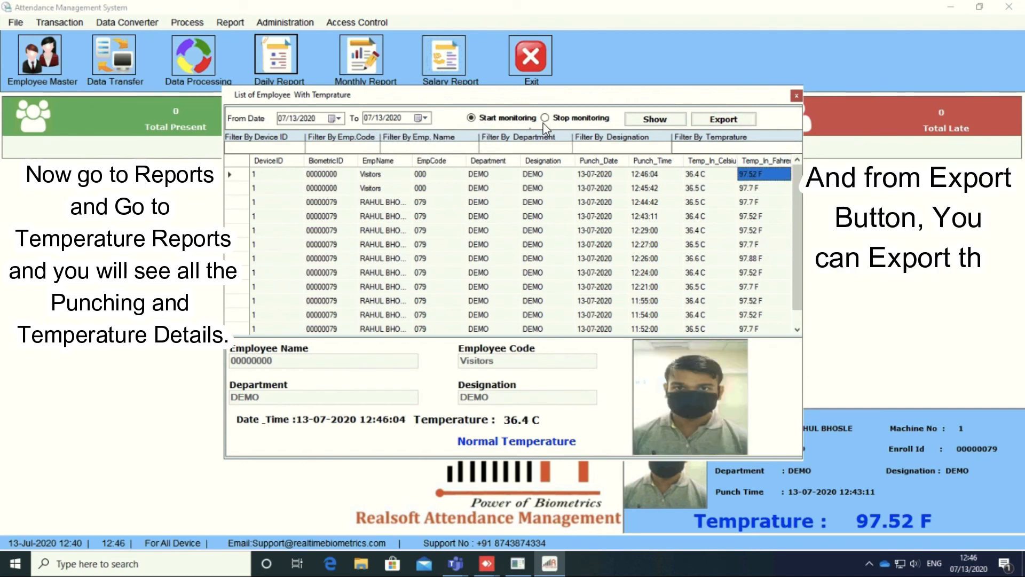
click(722, 120)
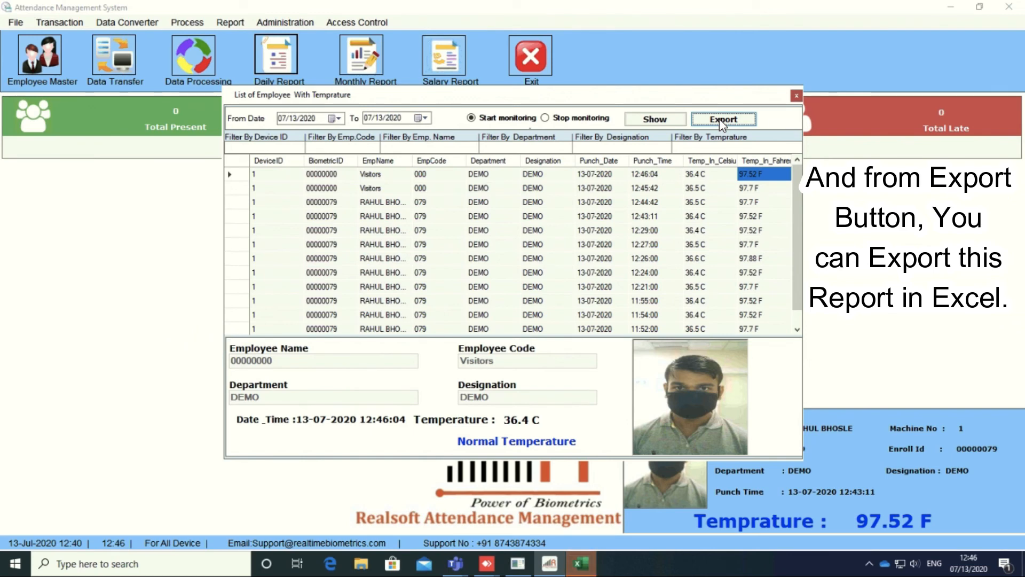
click(582, 564)
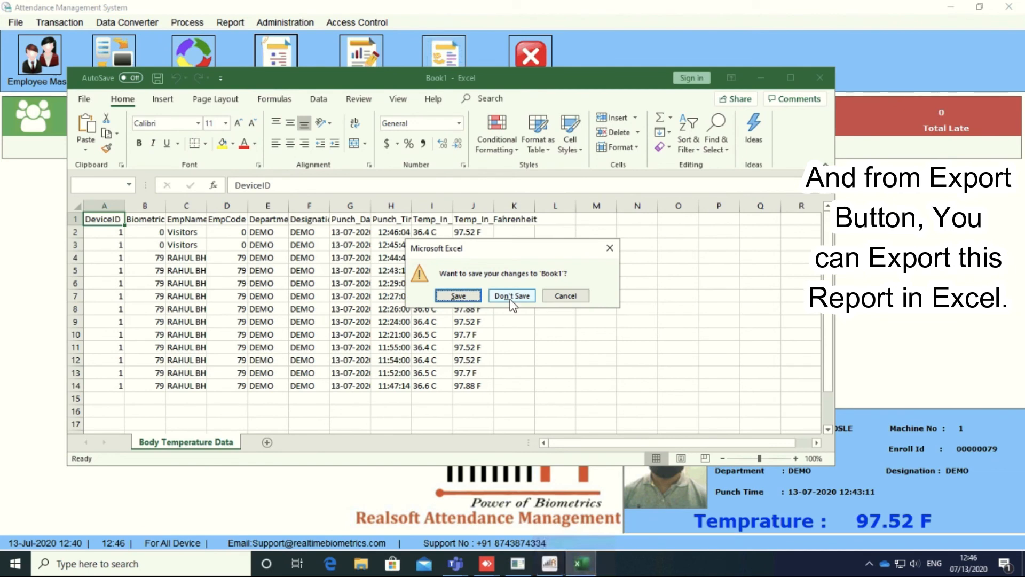
Step: Maximize the Book1 workbook and inspect the Visitors row's name and biometric ID cells
click(565, 295)
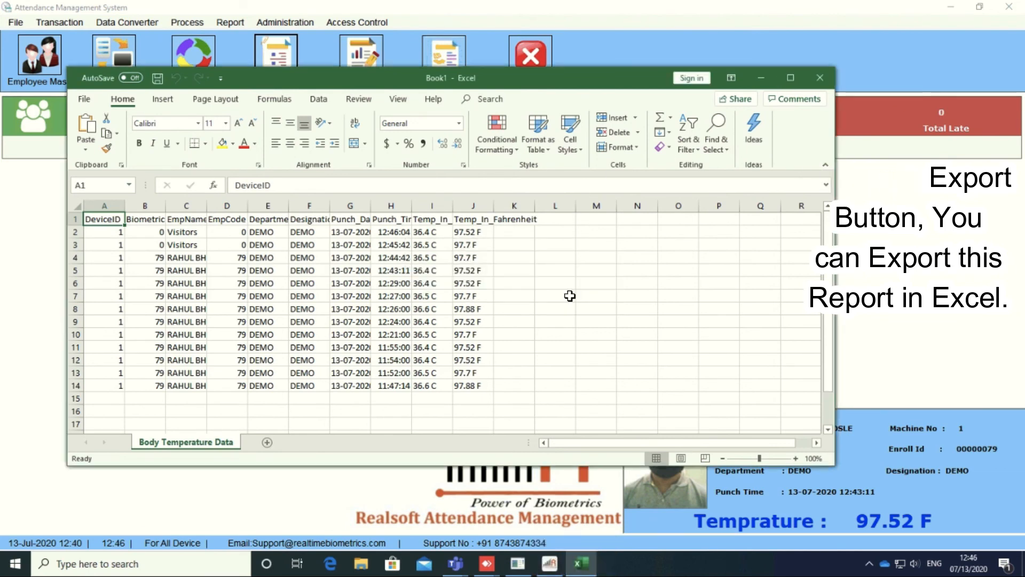
click(790, 78)
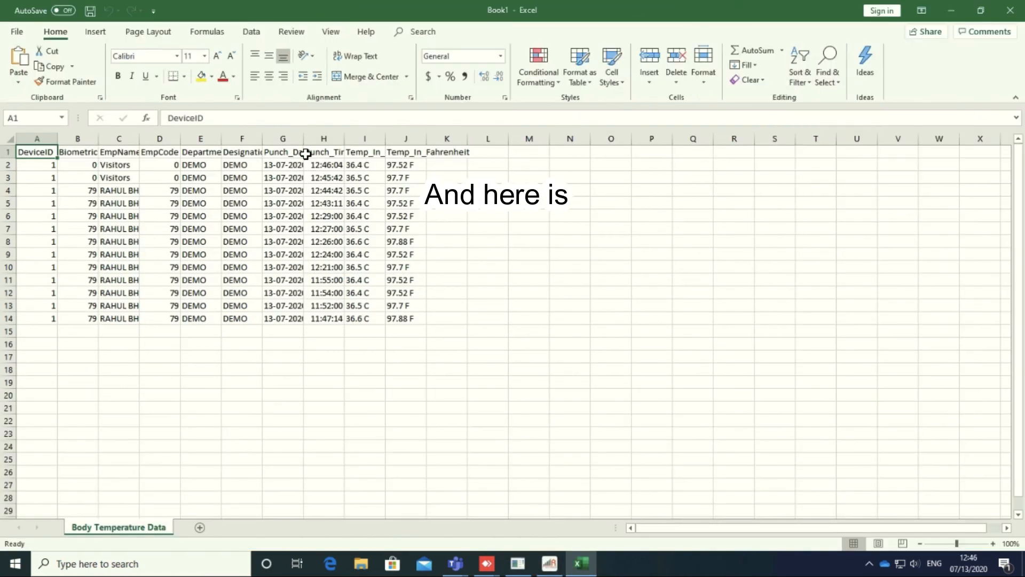
click(115, 165)
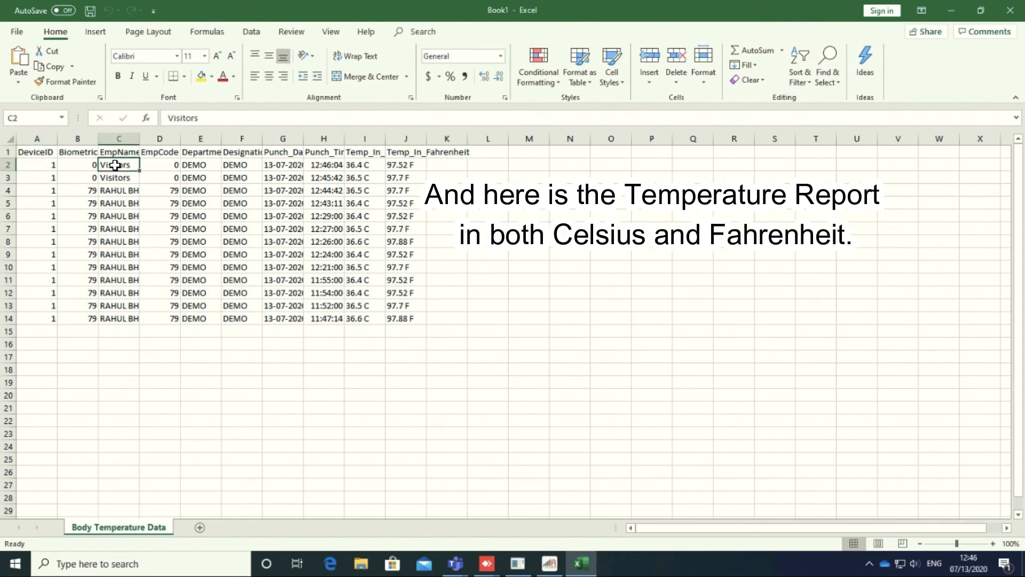
click(83, 165)
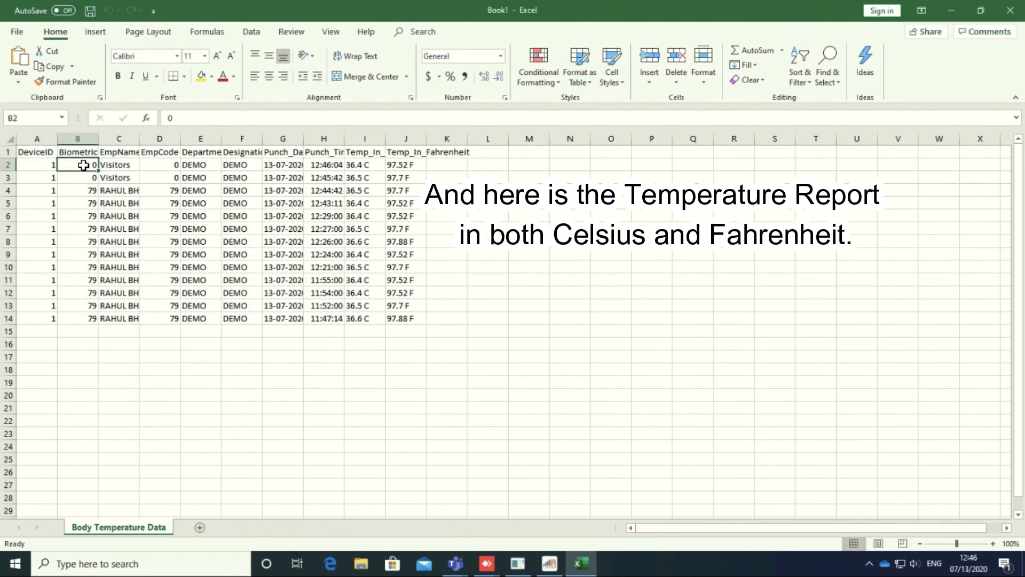
key(Down)
key(Up)
key(Down)
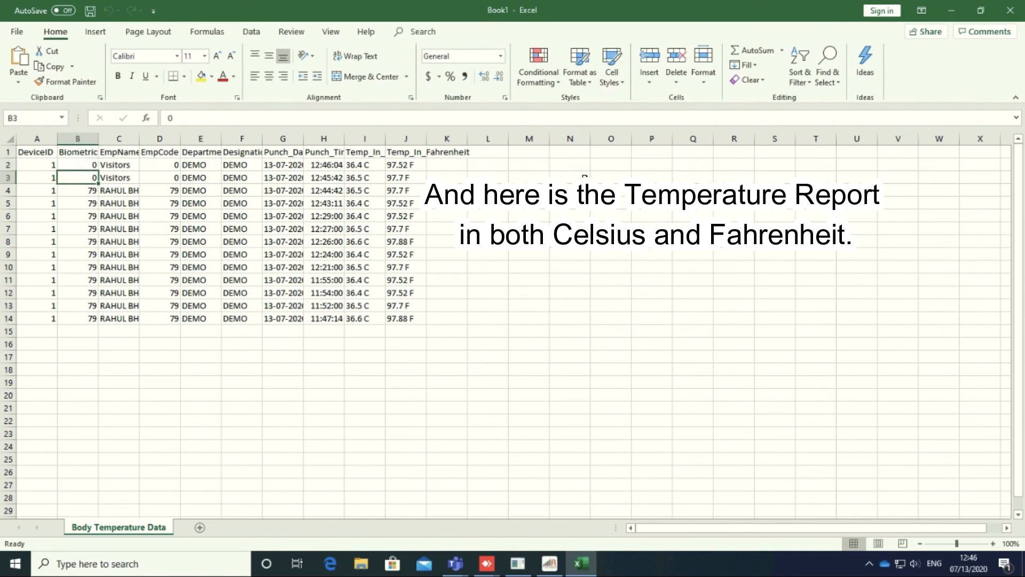
click(6, 165)
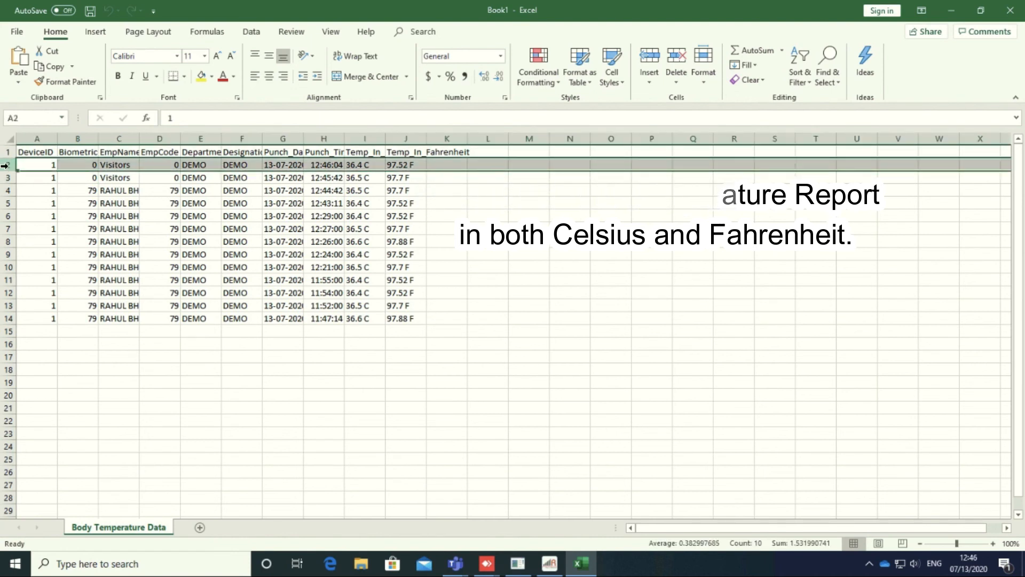
Step: Select biometric IDs B4 to B12, then close Book1 without saving
click(86, 168)
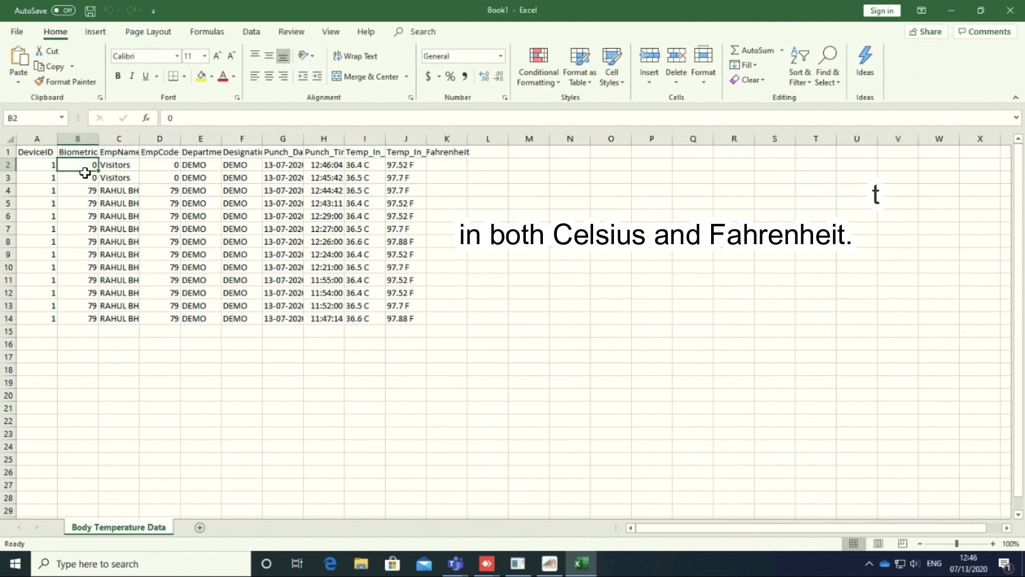
click(87, 175)
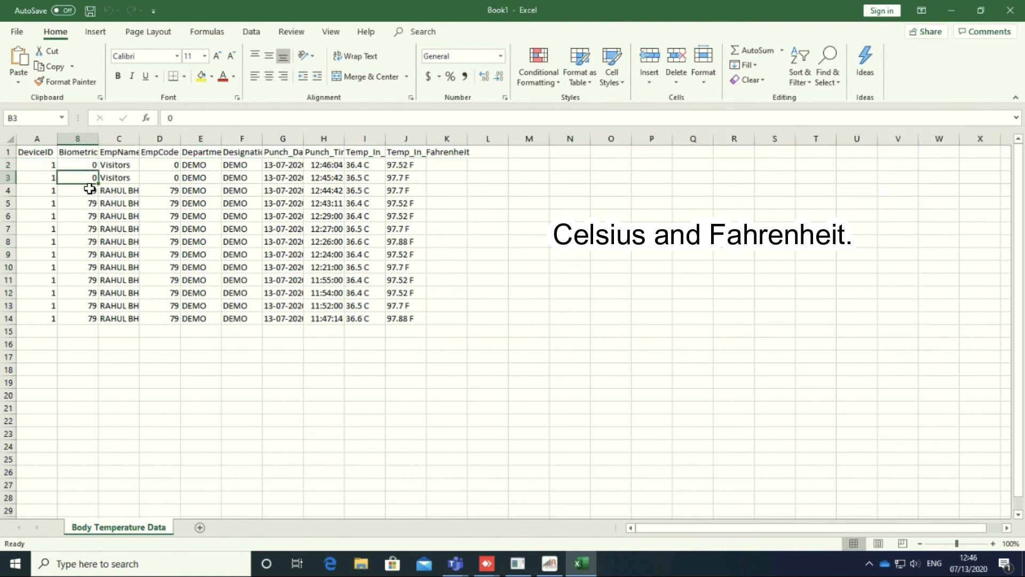
click(90, 189)
key(Down)
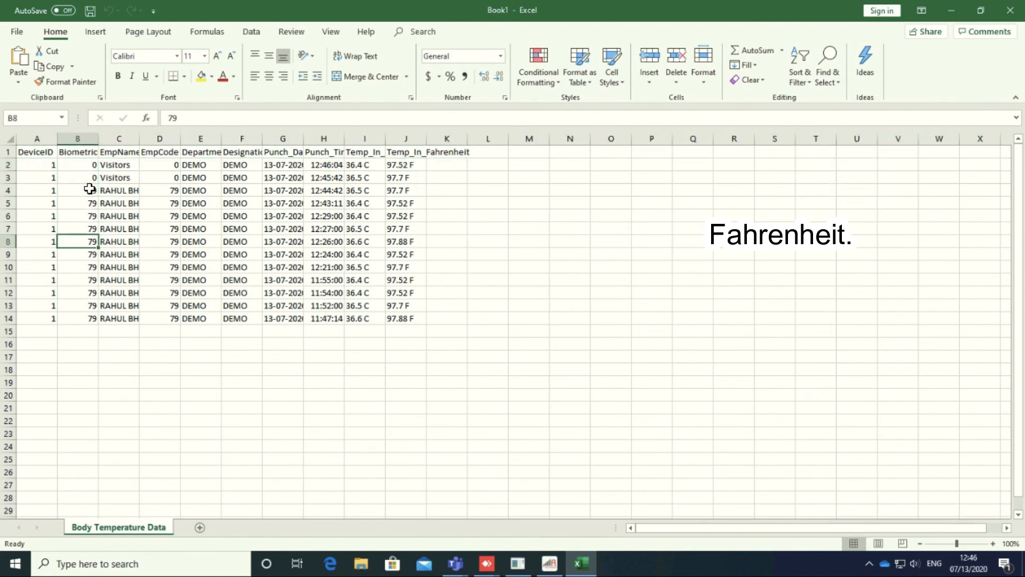
drag(90, 190, 99, 311)
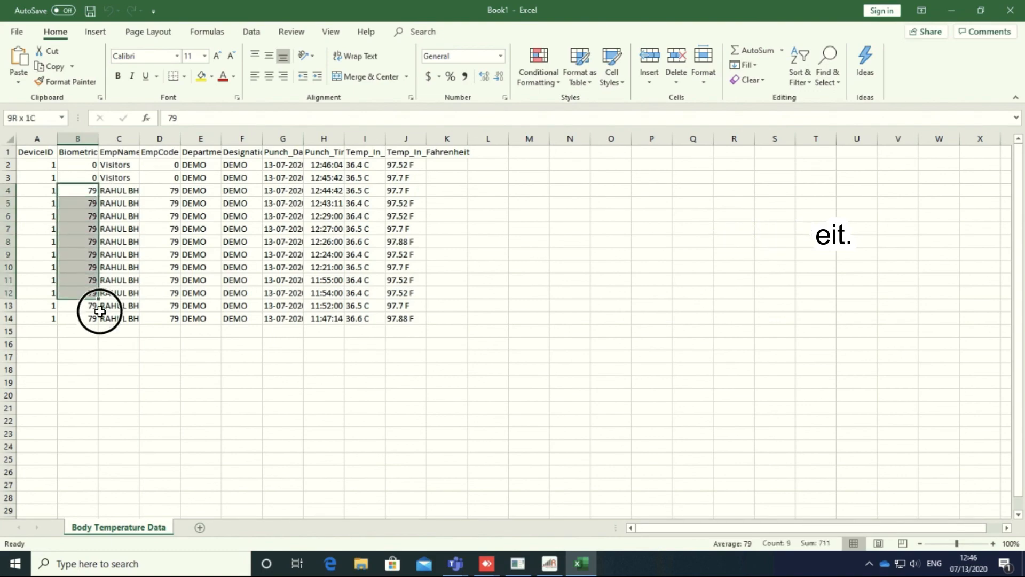
click(568, 316)
click(1009, 12)
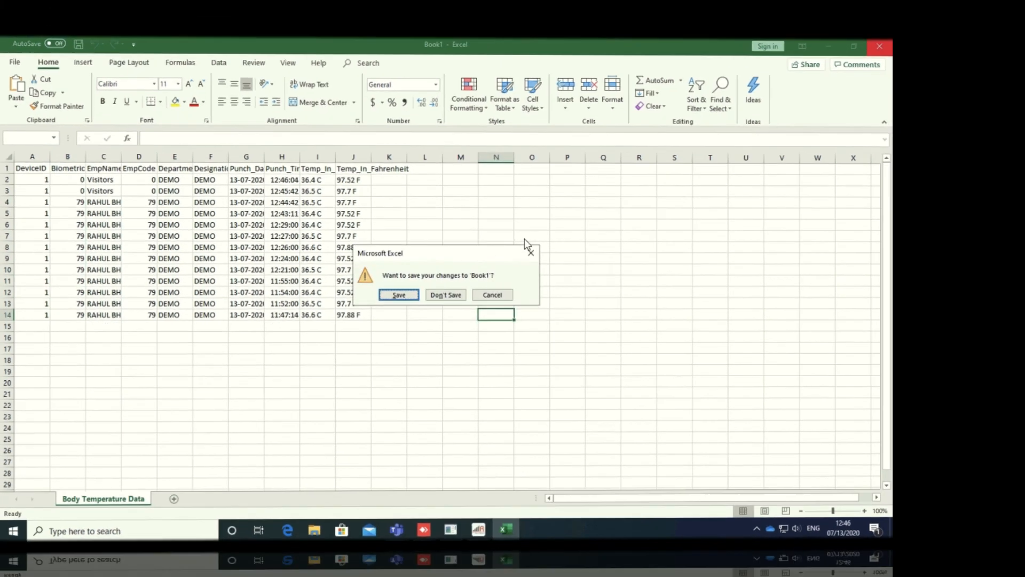
click(488, 295)
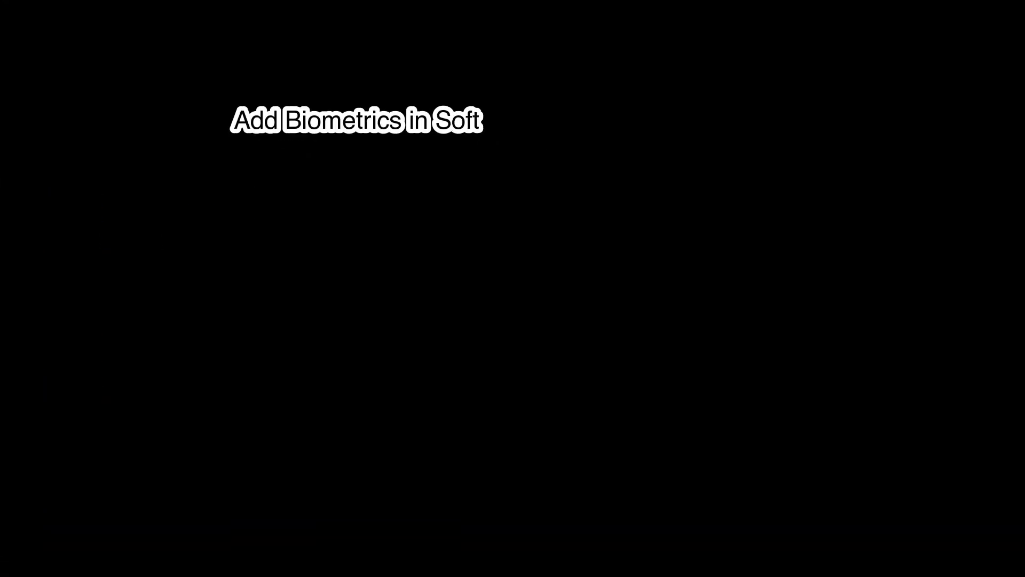